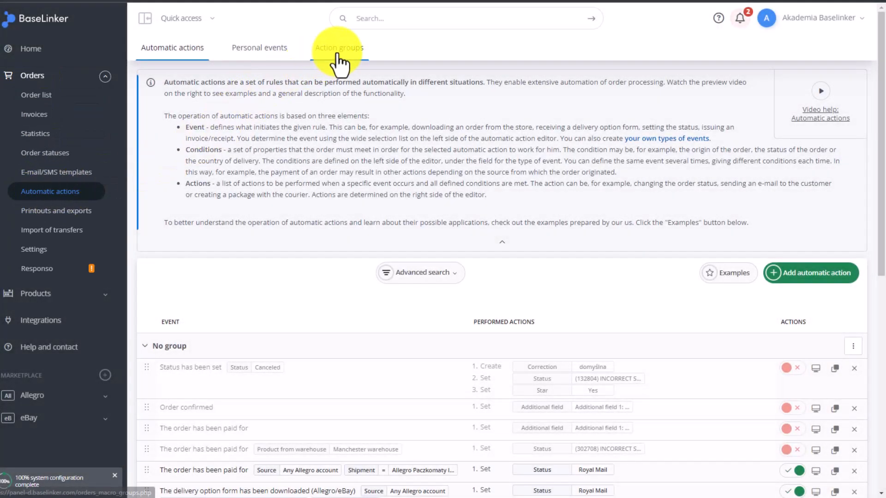
Step: Create and save a new automatic actions group named "invoices/receipts"
click(338, 50)
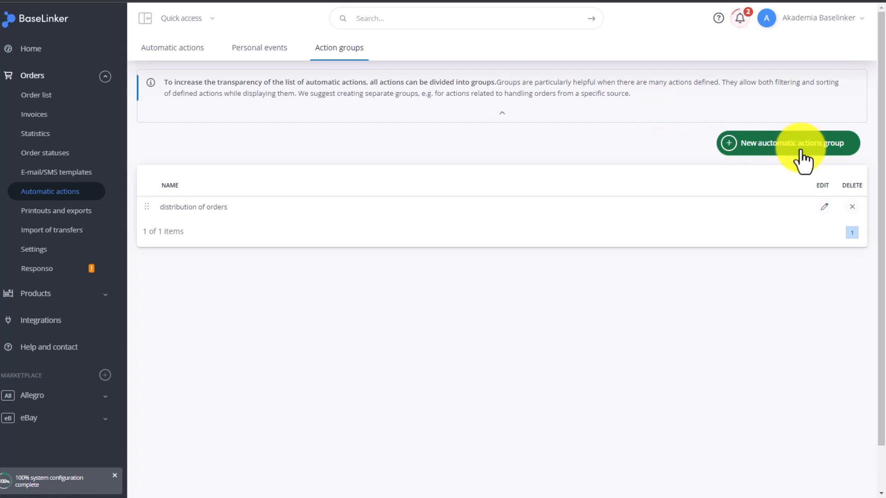
click(802, 159)
click(438, 72)
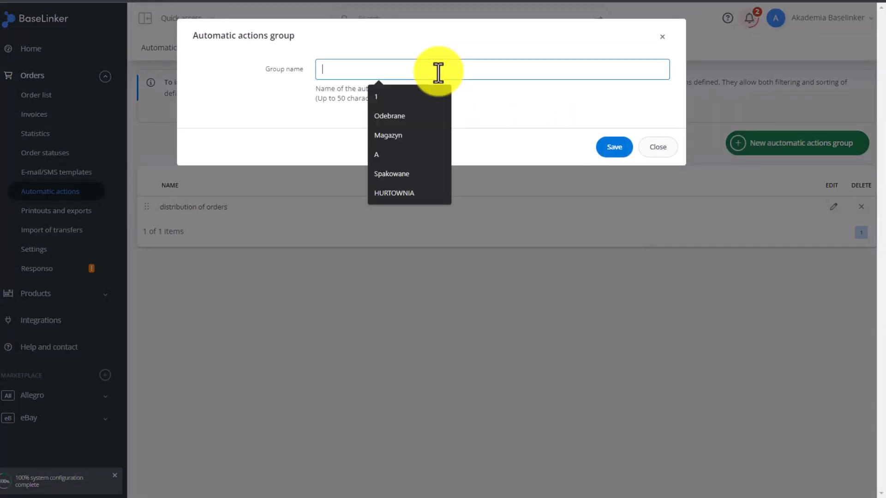
text(invoices/receipts)
click(326, 88)
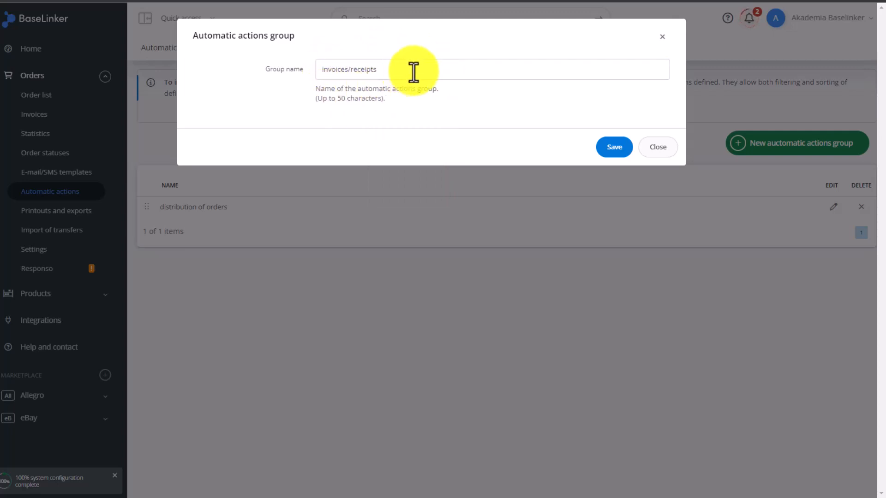
click(612, 148)
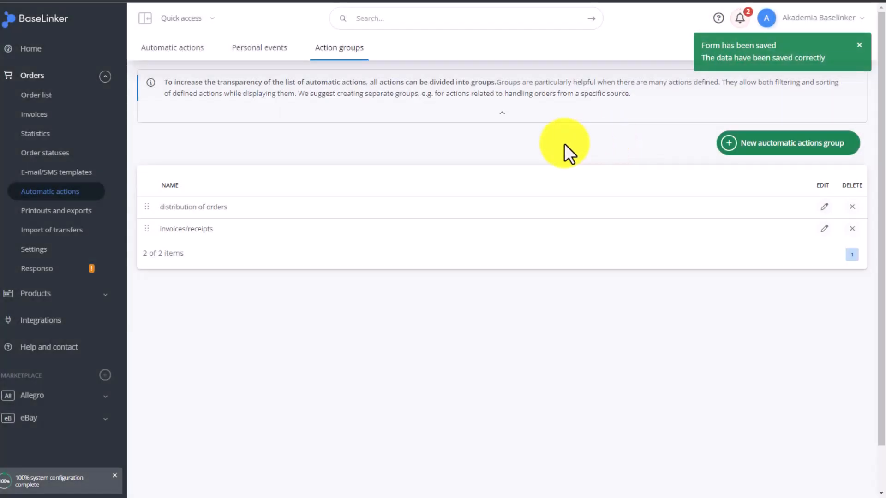
Step: Add an automatic action triggered by the event "Status has been set" with the order status "packed"
click(164, 51)
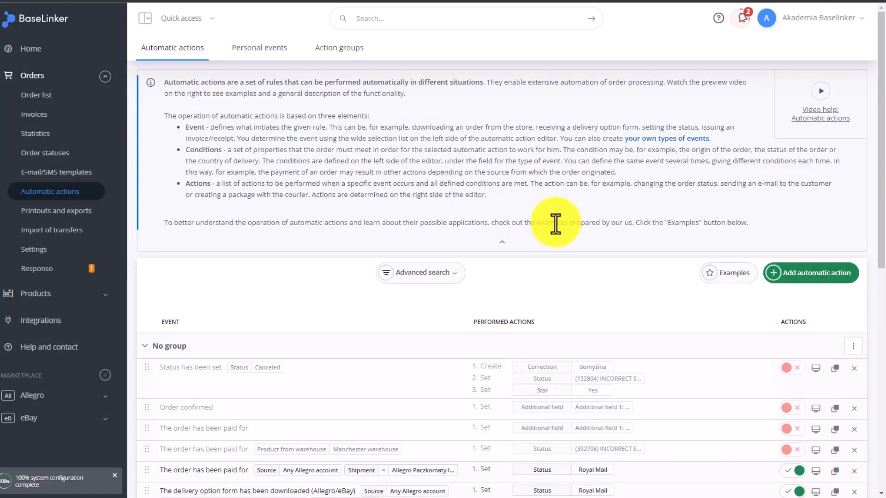
scroll(558, 225, down, 5)
scroll(558, 225, down, 3)
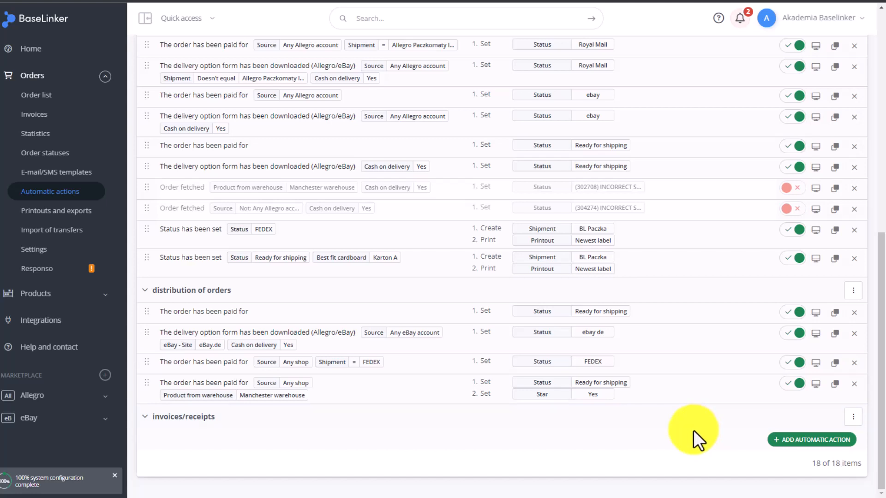
click(800, 440)
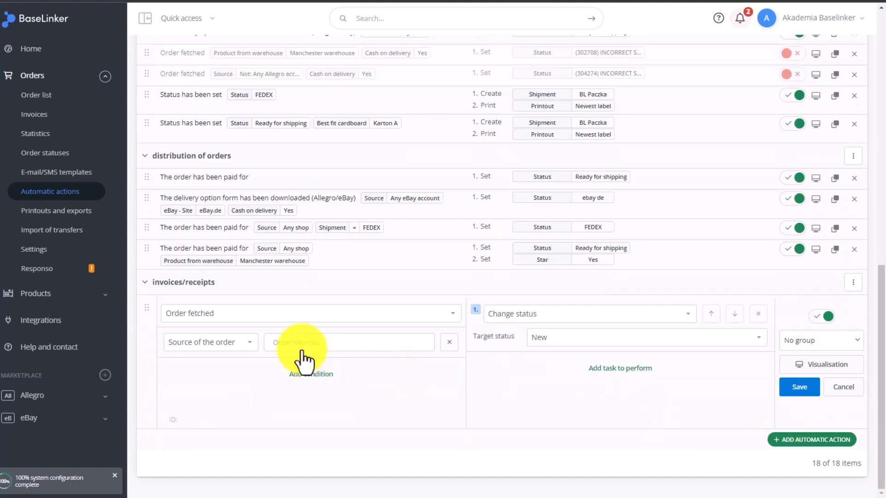
click(276, 318)
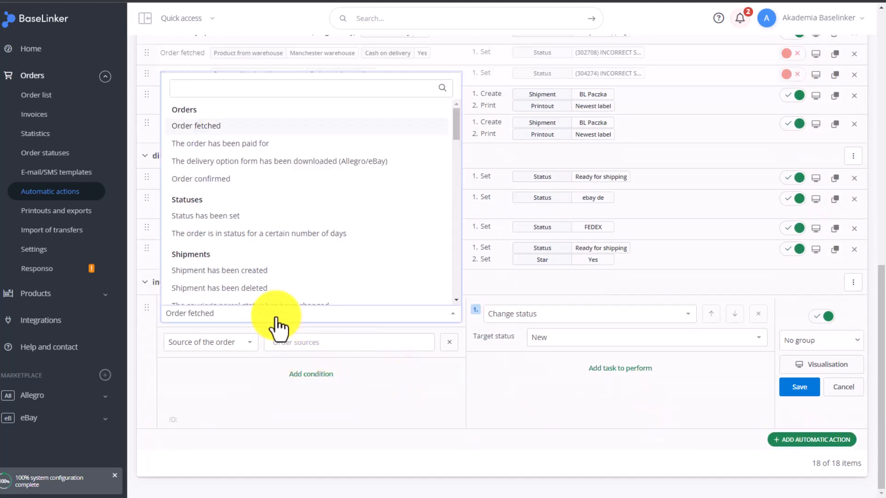
click(249, 216)
click(338, 347)
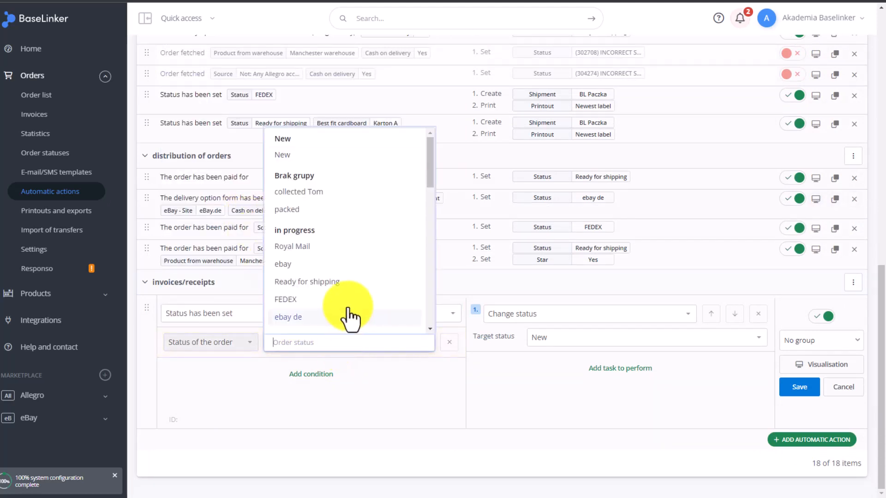
click(286, 209)
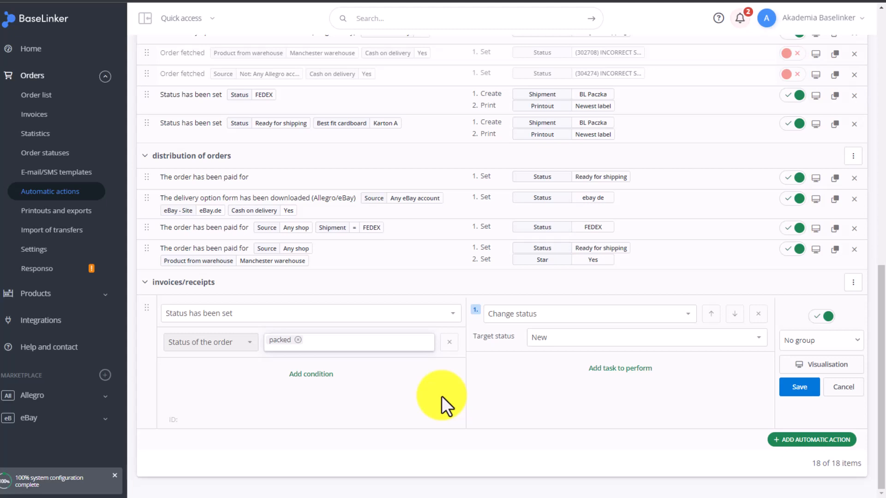
Step: Add a condition to the new action requiring that the client wants an invoice, with the value Yes
click(323, 374)
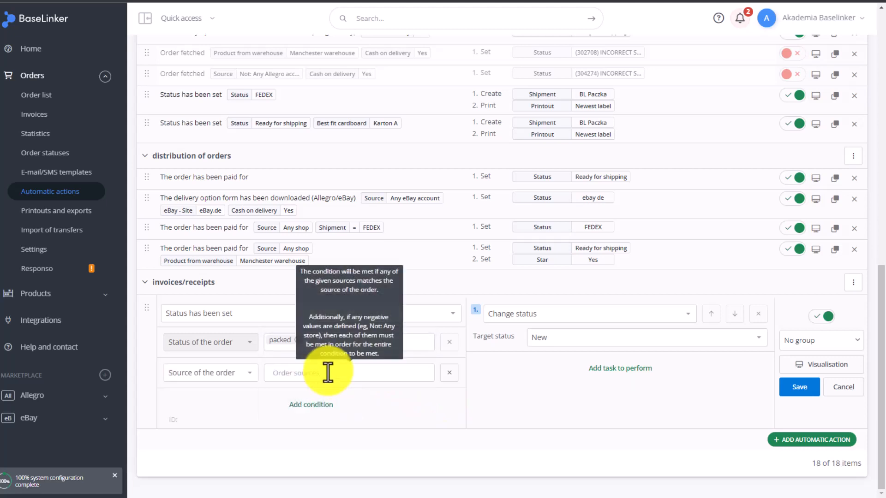
click(247, 374)
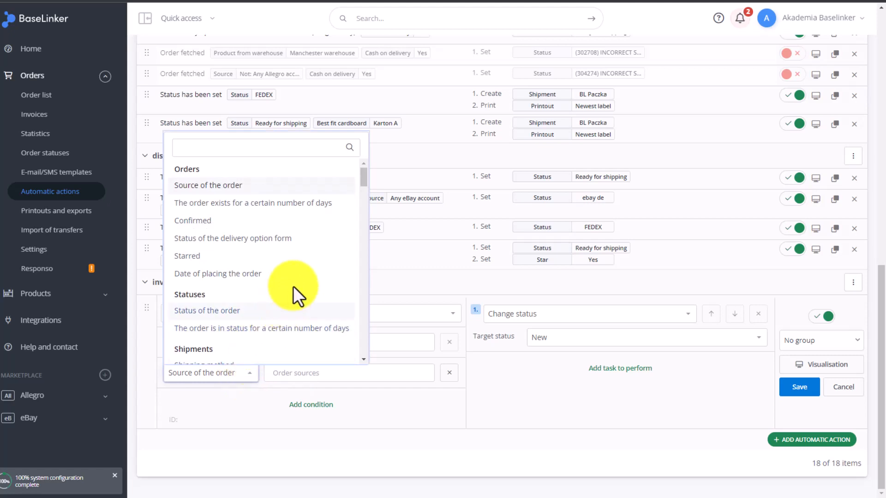
scroll(294, 288, down, 5)
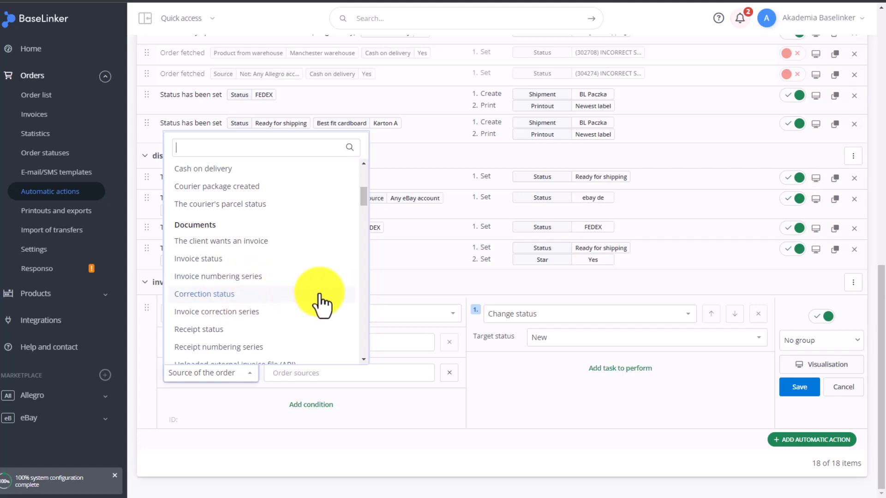
scroll(271, 277, down, 1)
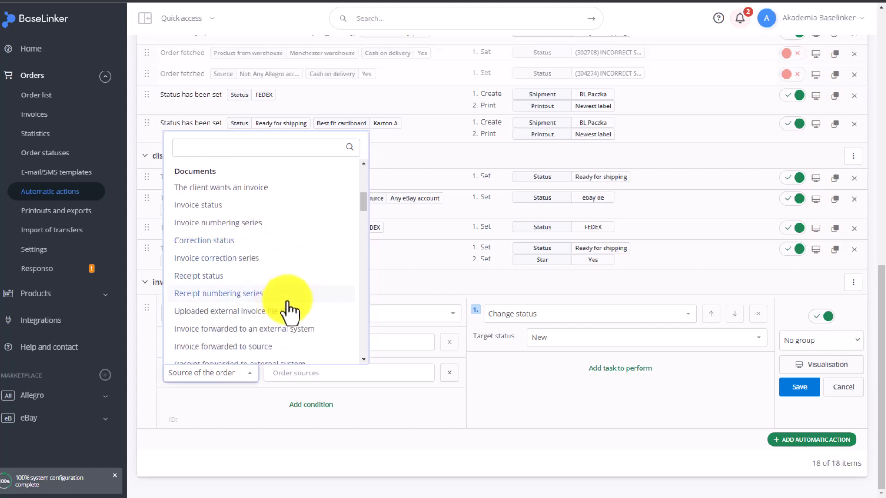
scroll(287, 309, down, 1)
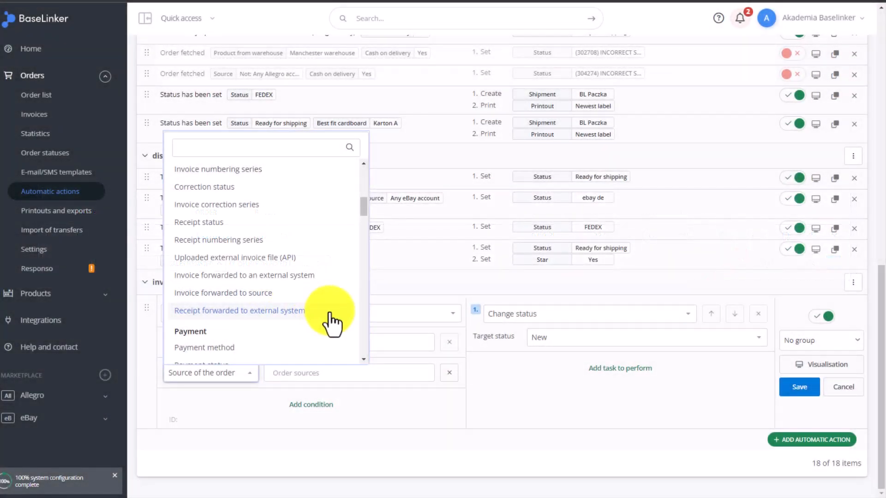
scroll(328, 320, up, 3)
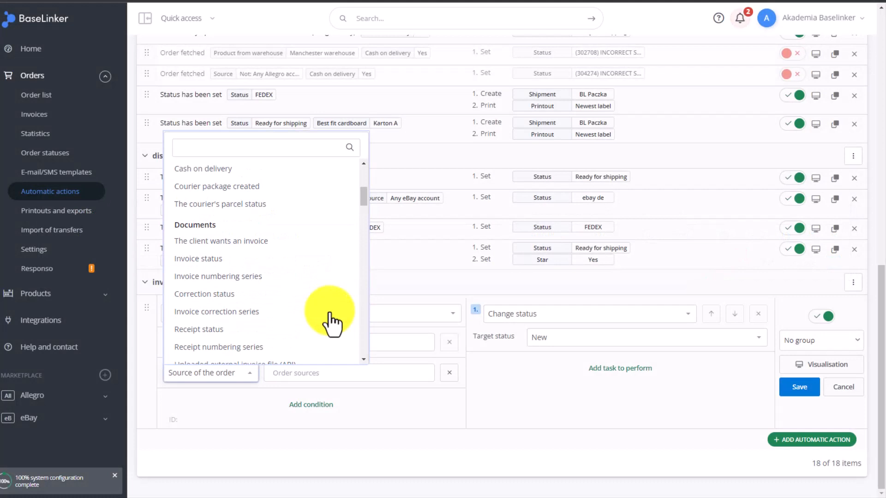
click(272, 242)
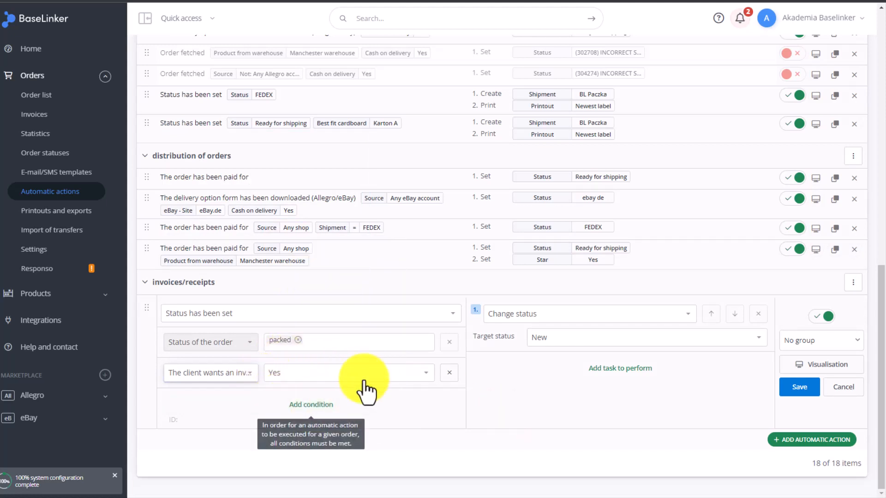
Step: Add a VAT Reg No condition to the new action with the option "VAT Reg No given"
click(316, 406)
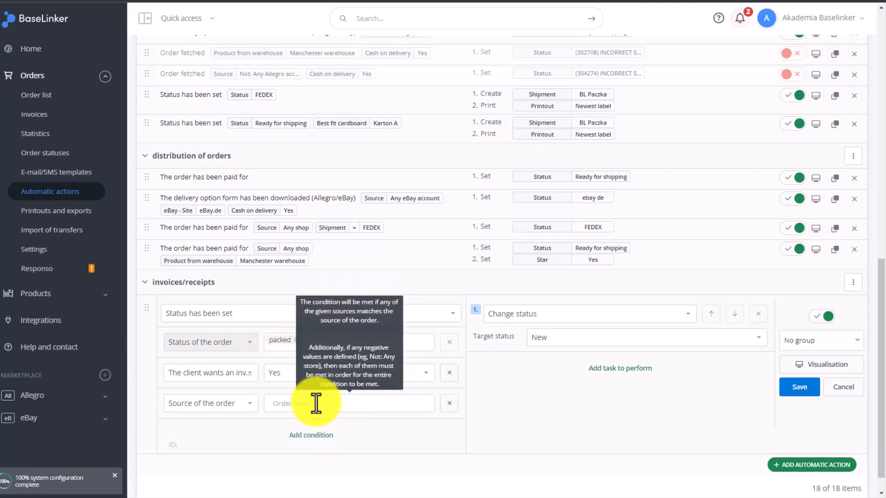
scroll(478, 395, down, 2)
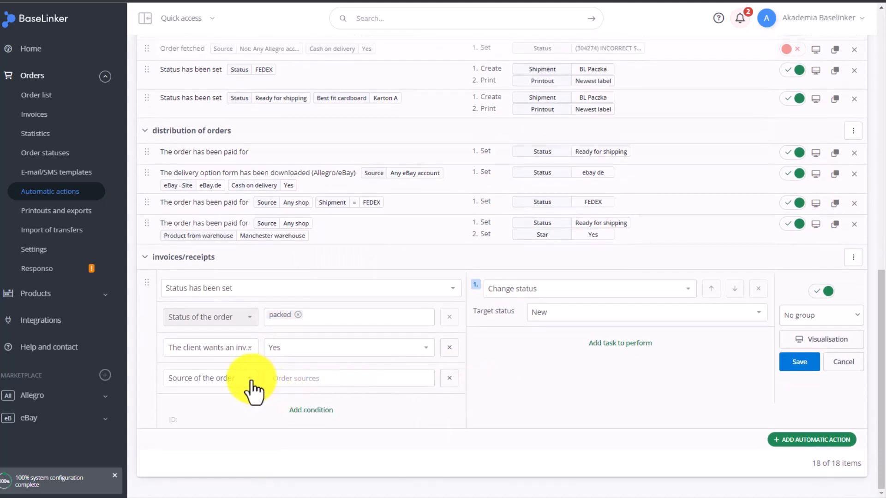
click(249, 378)
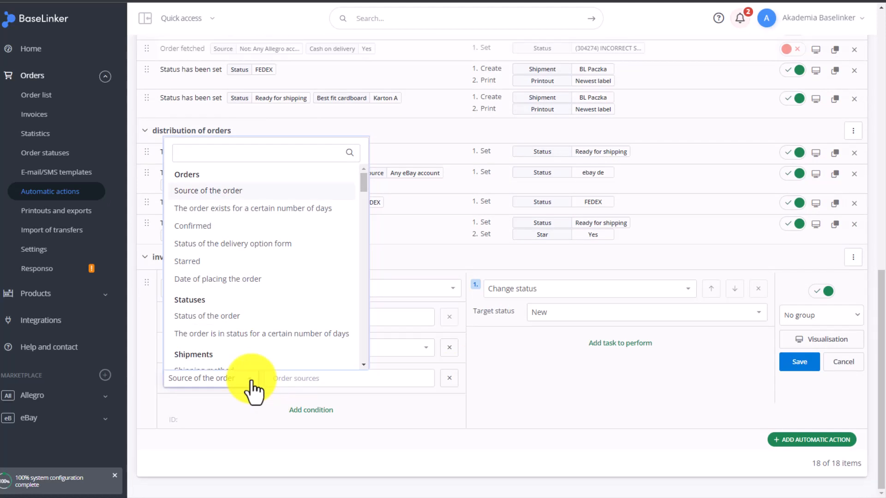
text(vat)
click(238, 362)
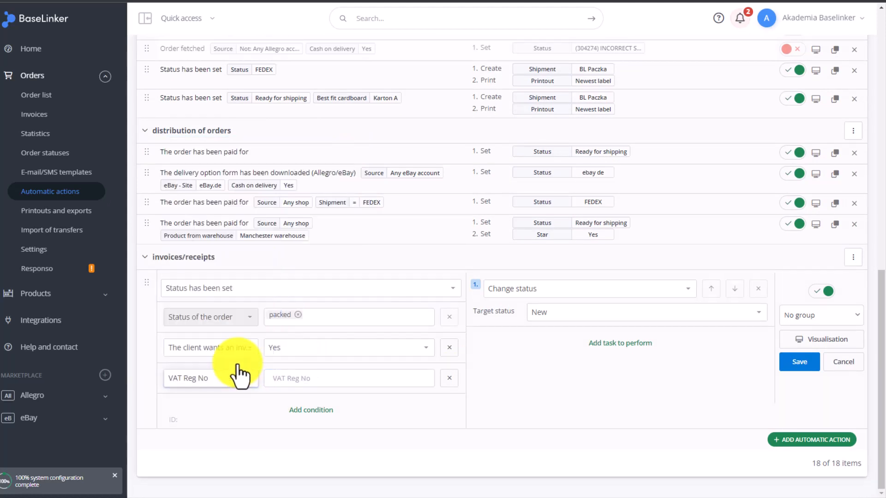
click(302, 380)
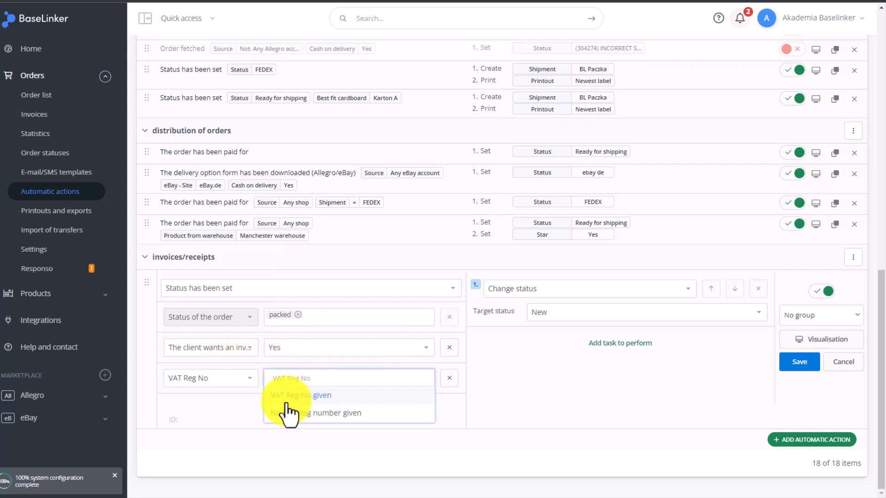
click(331, 396)
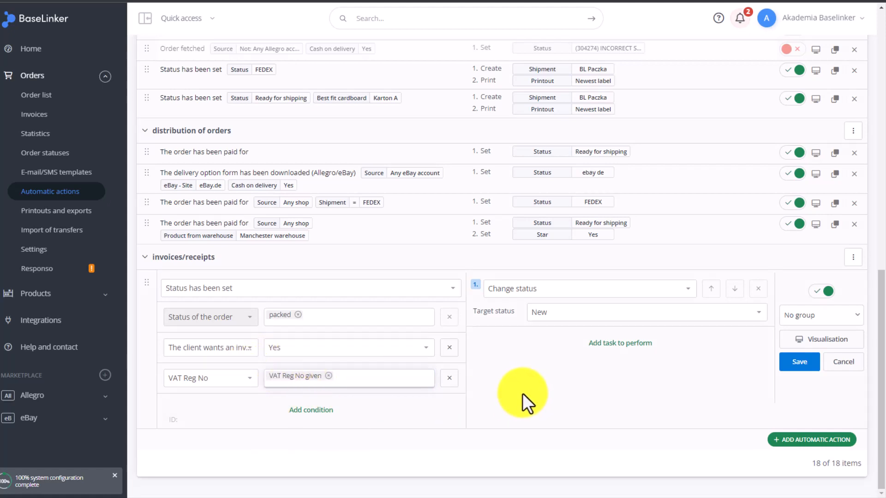
Step: Set the new action's task to perform to "Issue invoice"
scroll(448, 213, up, 1)
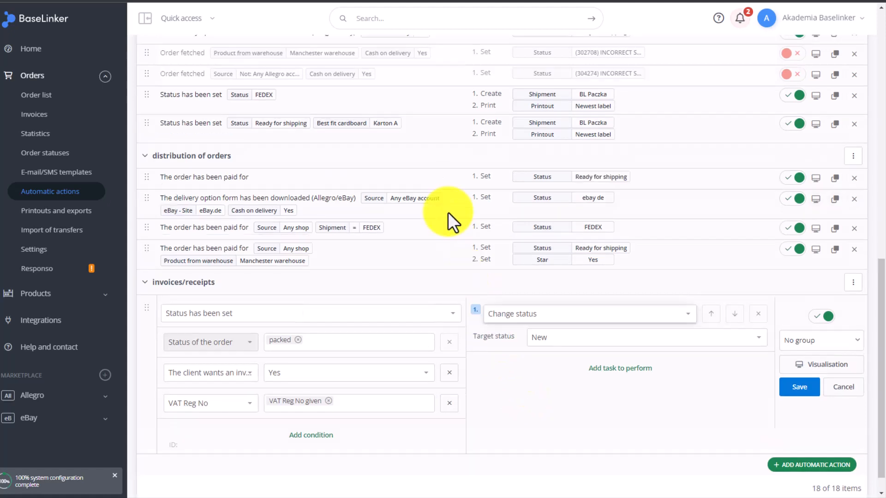
click(511, 314)
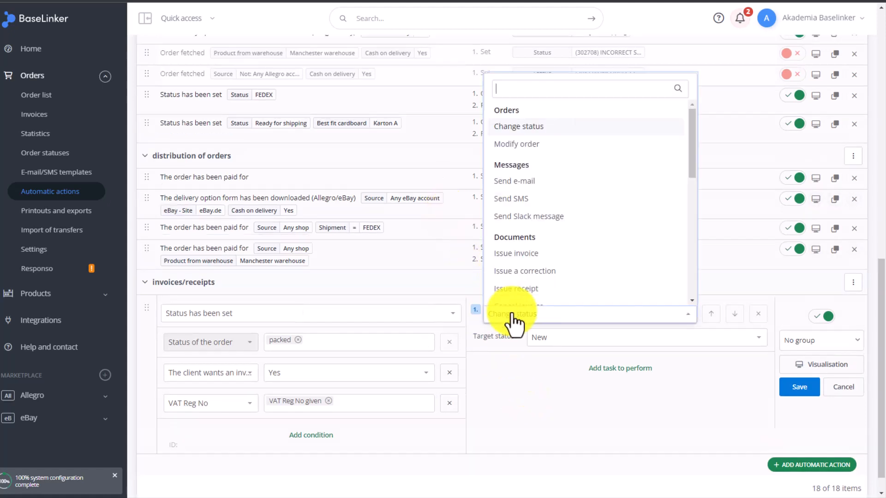
click(516, 255)
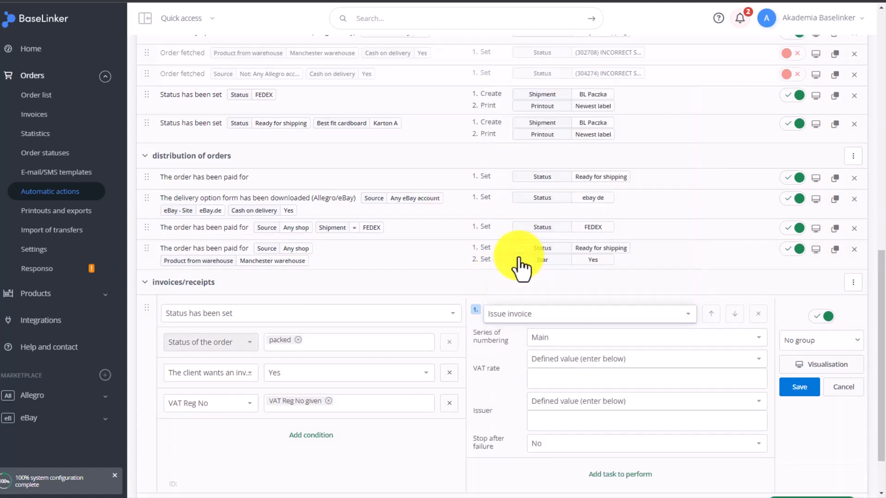
Step: Set the invoice's VAT rate to "According to the numbering series" and its issuer to "Value from the invoice series"
scroll(503, 352, down, 1)
scroll(500, 354, down, 1)
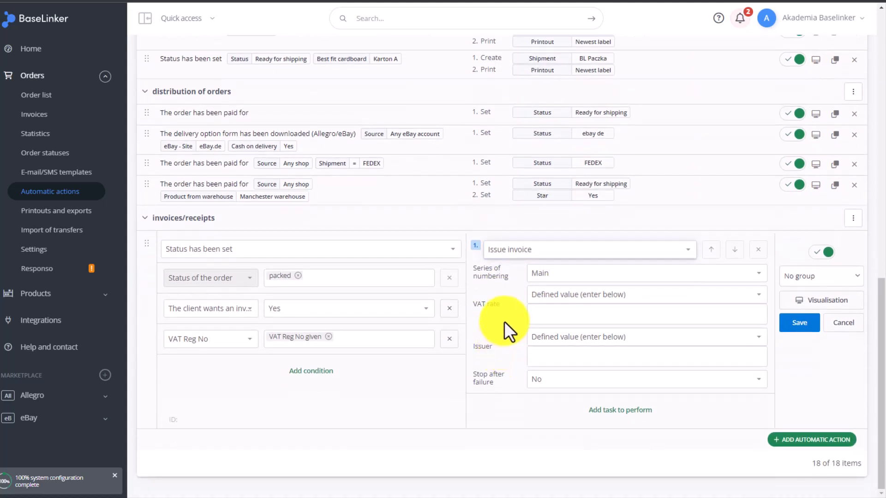
click(574, 298)
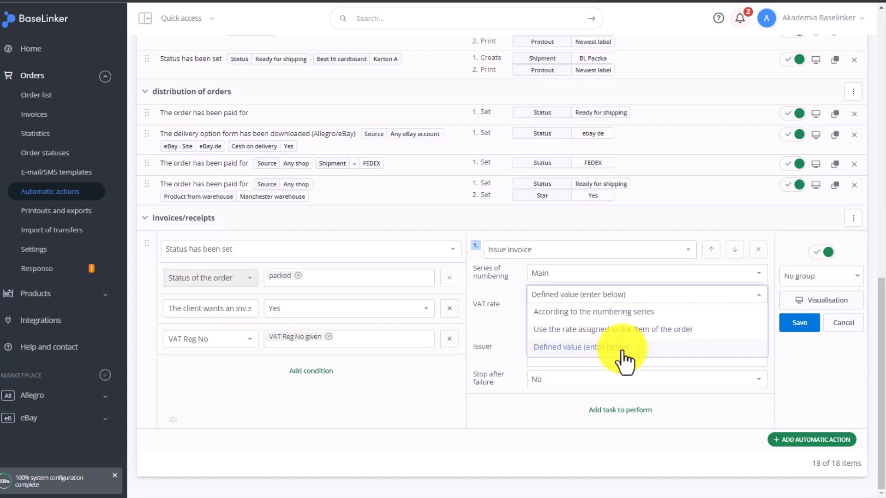
click(596, 312)
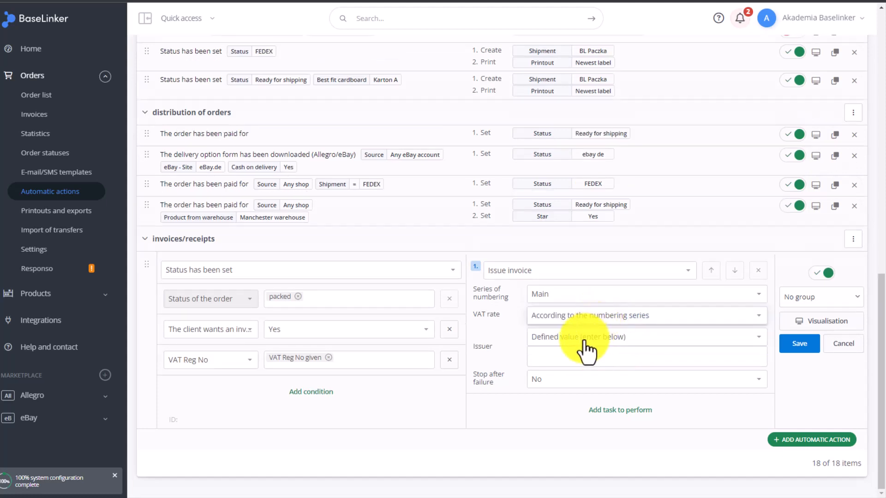
click(606, 340)
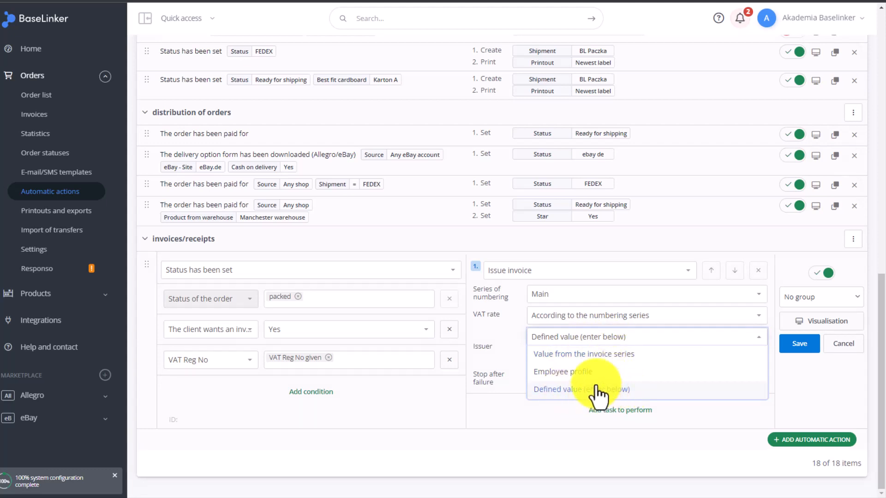
click(577, 372)
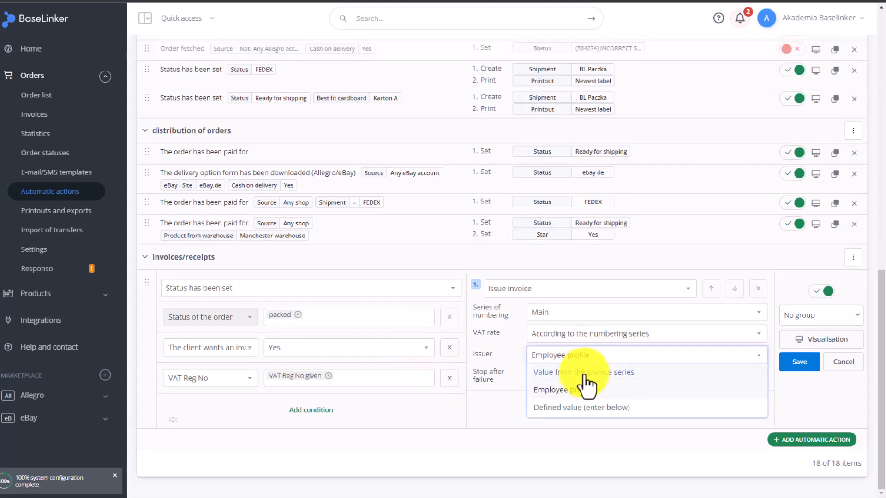
click(593, 372)
Step: Assign the new invoice action to the "invoices/receipts" group and save it
click(794, 312)
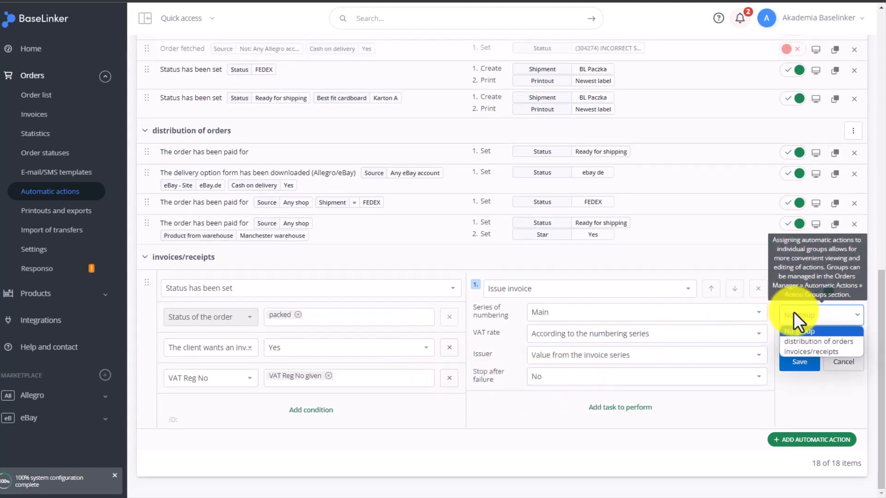
click(801, 352)
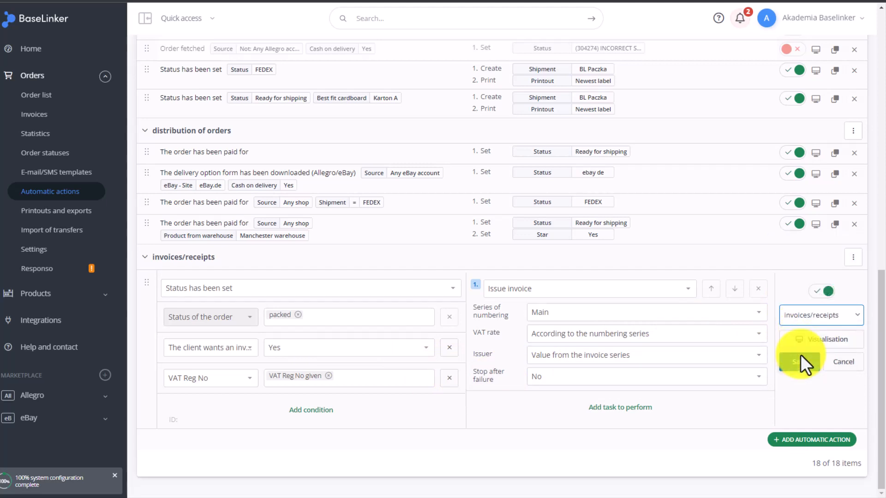
click(796, 363)
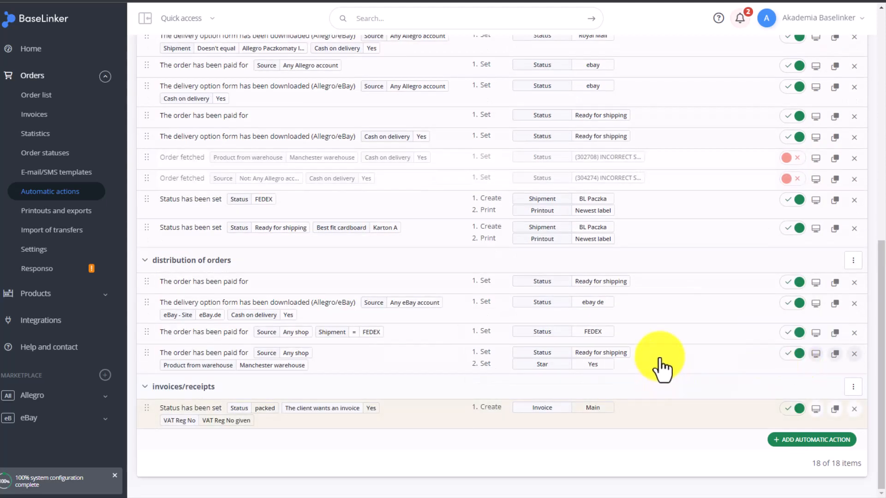
Step: Add another automatic action triggered by "Status has been set", with the order status condition set to "packed"
click(791, 441)
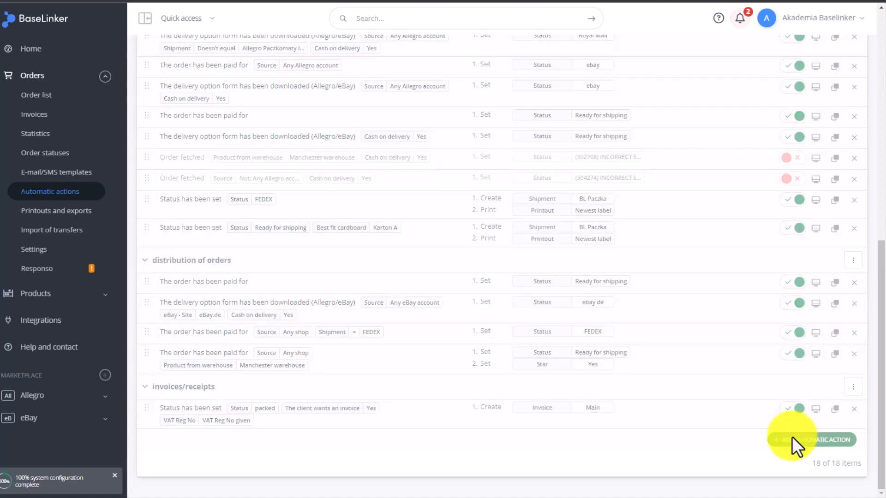
click(235, 318)
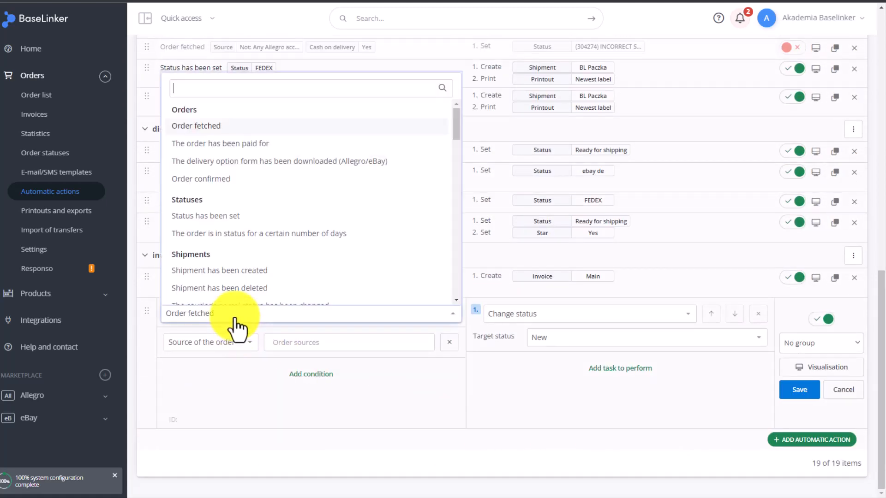
click(234, 224)
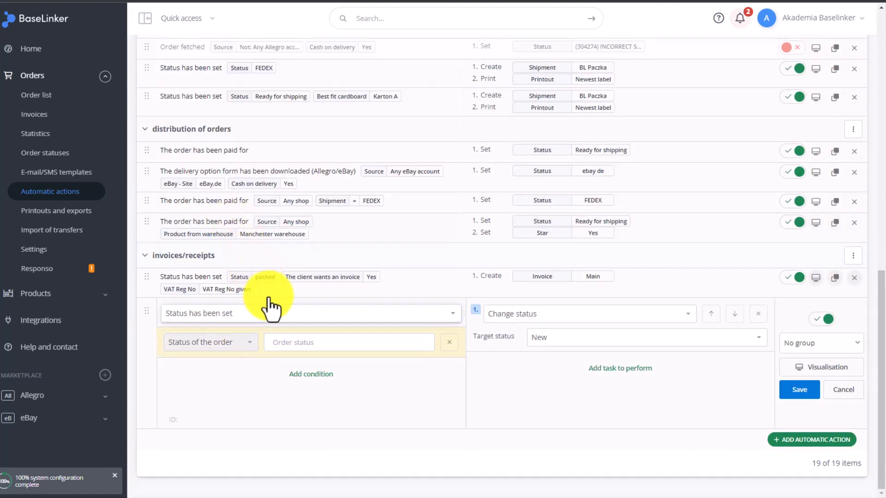
click(323, 341)
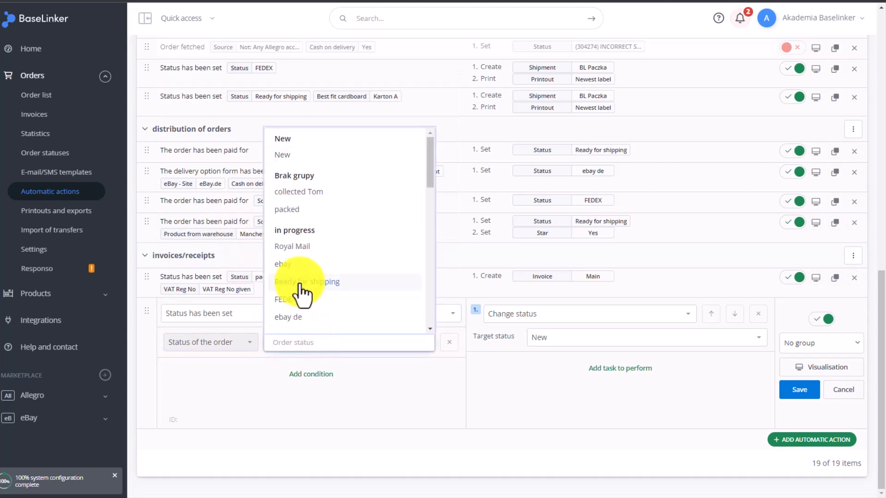
click(295, 209)
Step: Add the condition "The client wants an invoice" with the value "Yes" to the new action
click(312, 375)
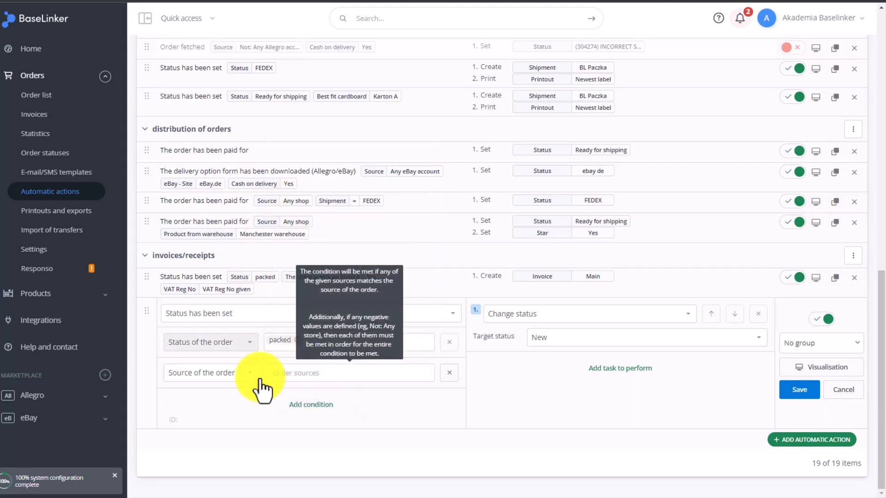
click(236, 381)
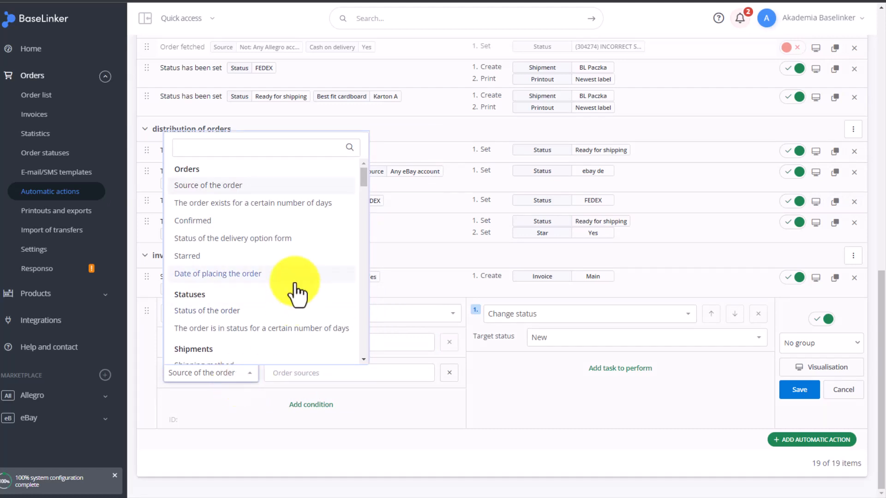
scroll(297, 285, down, 3)
text(inv)
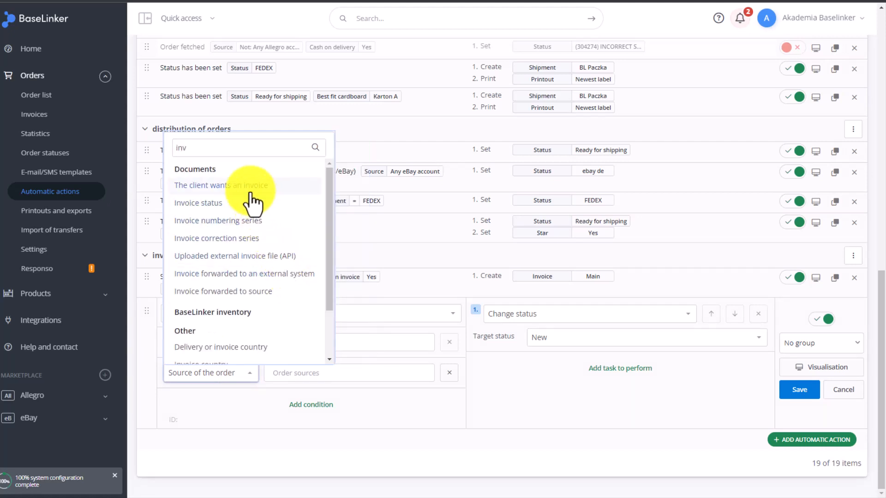
click(251, 189)
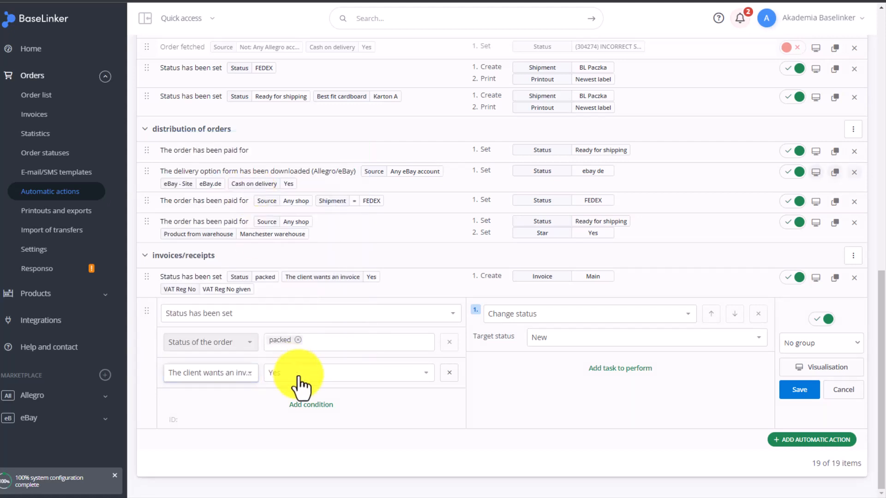
Step: Add a VAT Reg No condition to the new action with the option "No VAT Reg number given"
click(311, 404)
click(233, 404)
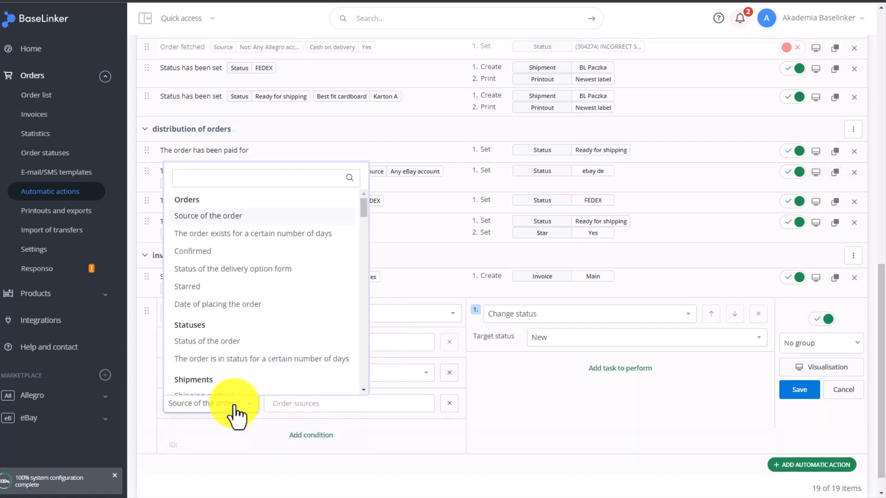
text(vat)
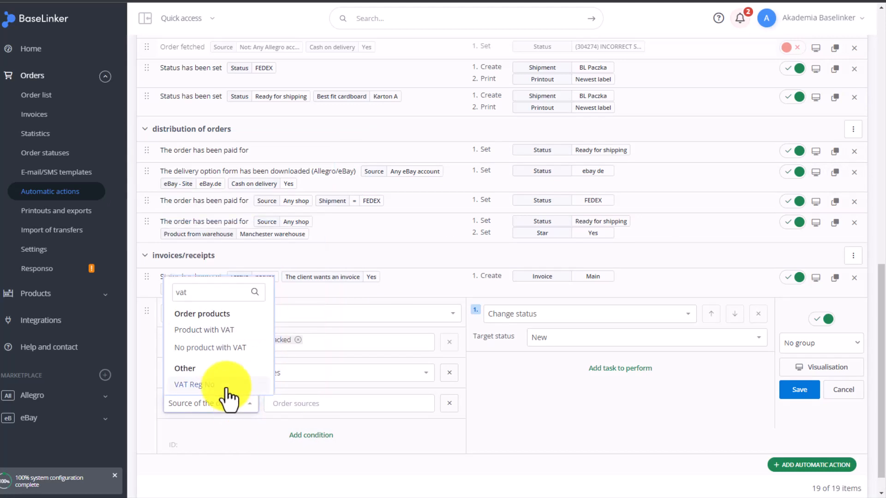
click(227, 389)
click(276, 406)
click(292, 432)
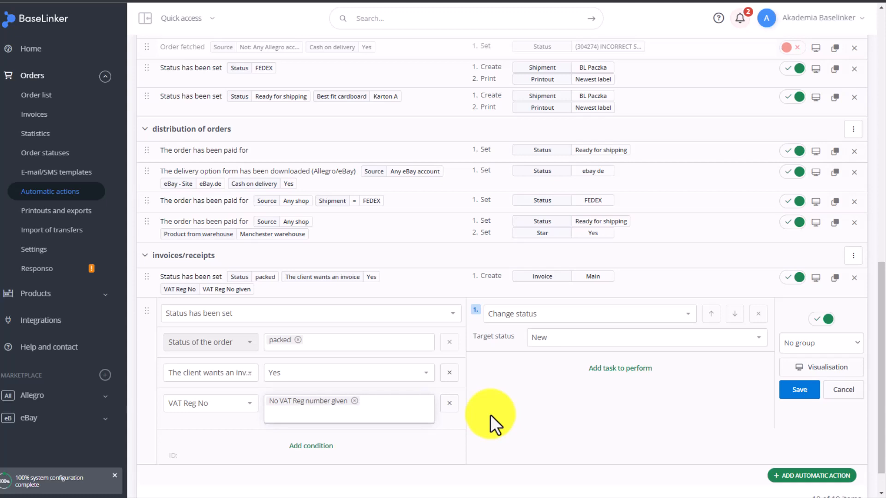
Step: Set the task to "Issue invoice", with VAT rate "According to the numbering series" and issuer "Value from the invoice series"
click(503, 318)
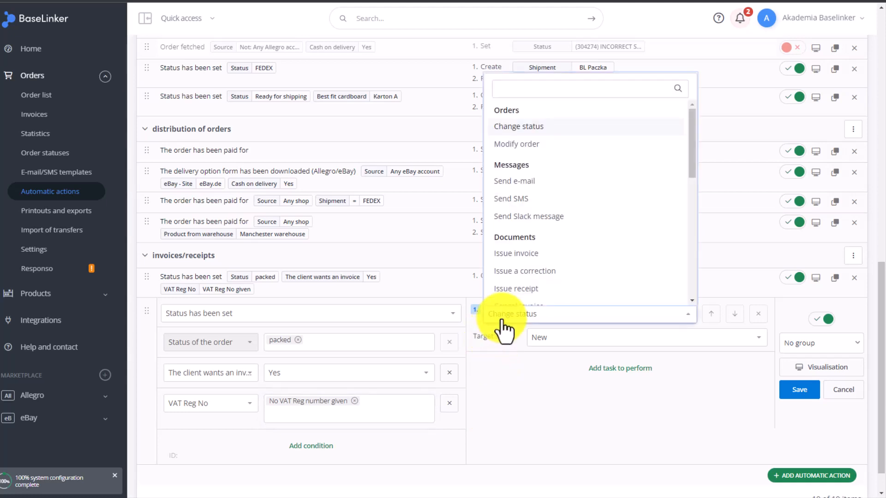
click(507, 253)
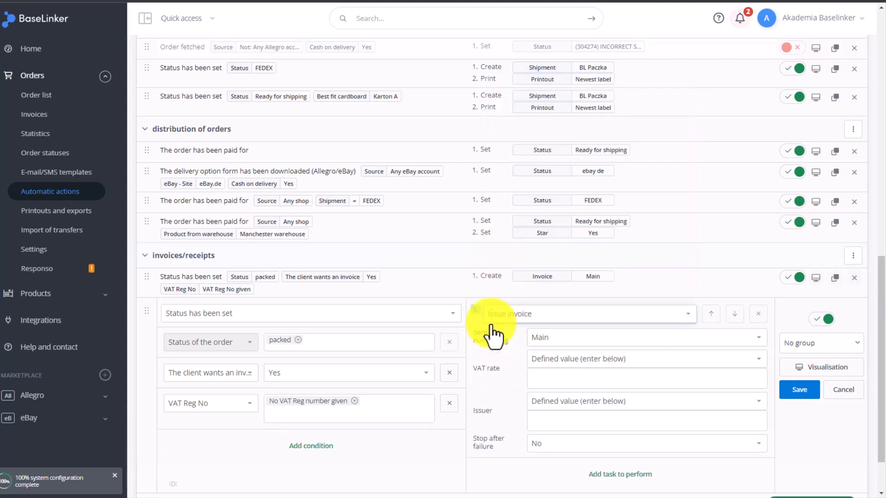
click(561, 363)
click(563, 375)
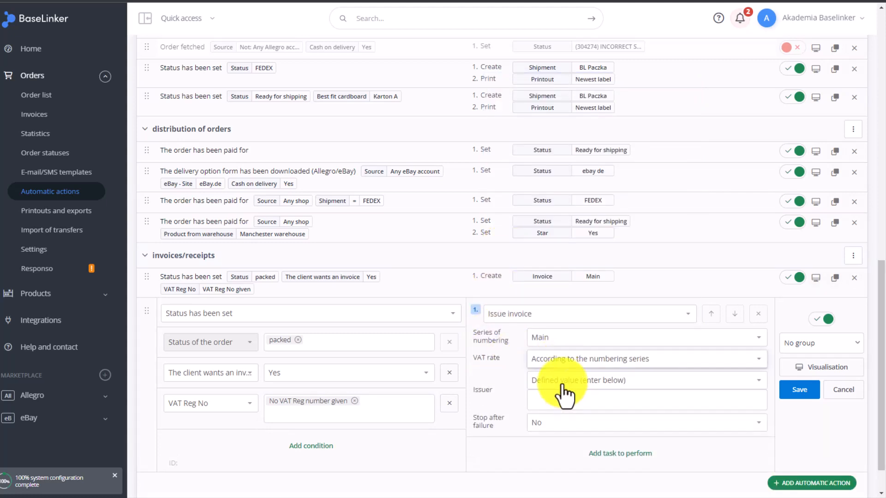
click(563, 383)
click(568, 413)
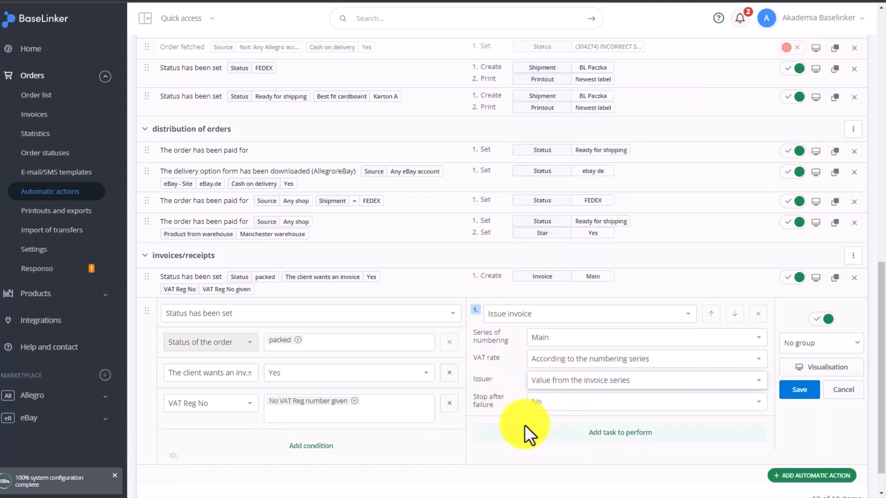
Step: Add a second task to the action that performs "Issue receipt"
click(592, 438)
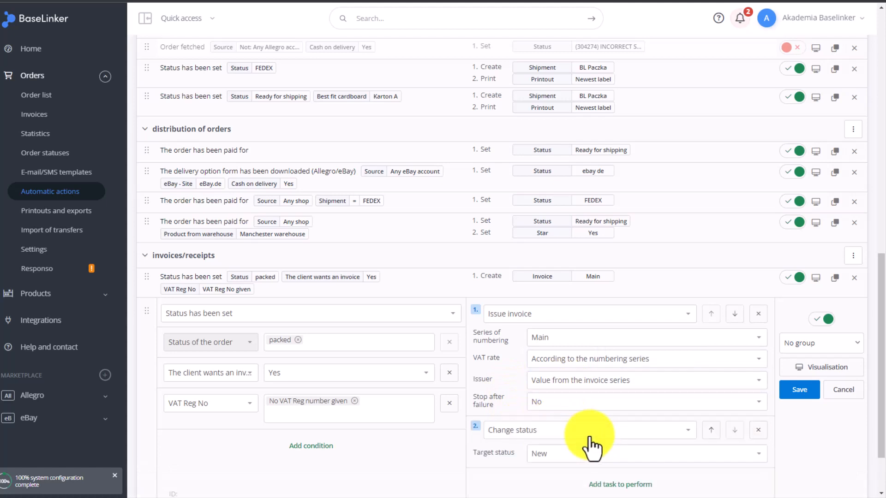
scroll(590, 438, down, 2)
click(524, 355)
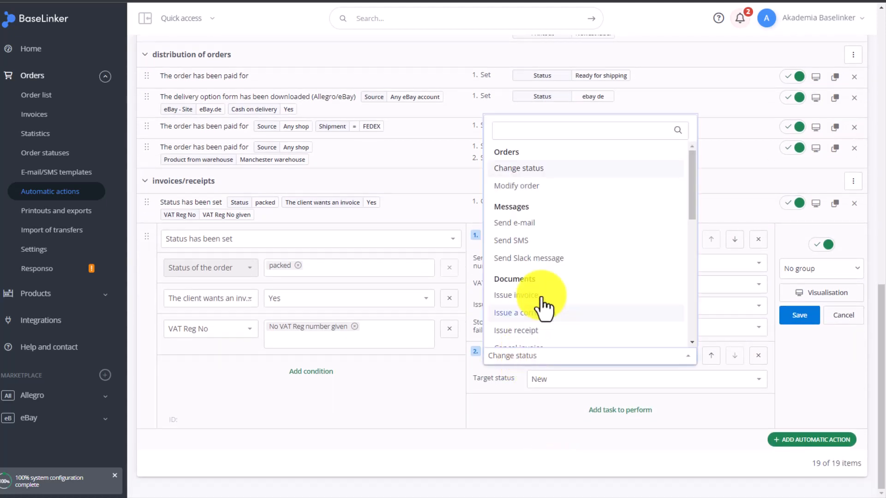
click(530, 331)
scroll(504, 340, down, 1)
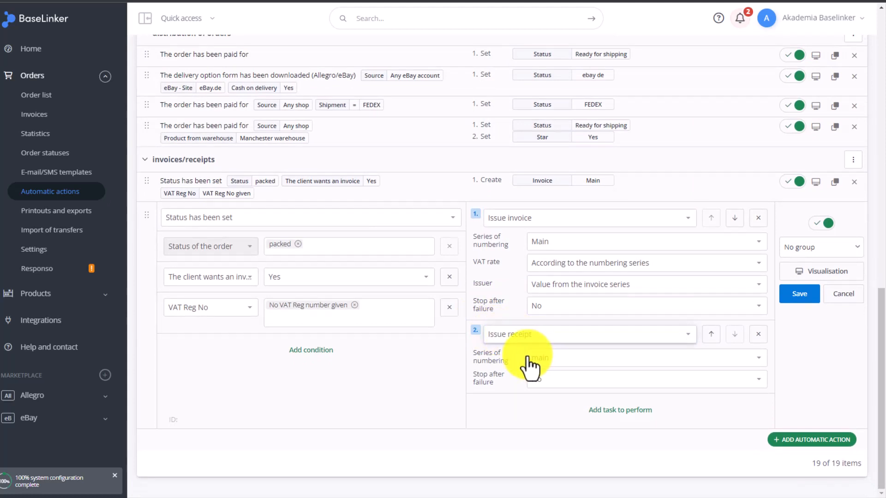
Step: Assign the invoice and receipt action to the "invoices/receipts" group and save it
click(794, 251)
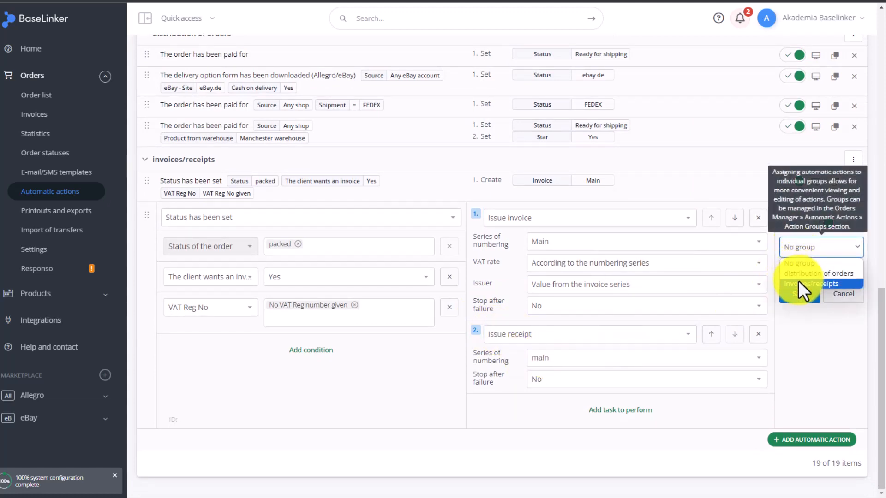
click(798, 282)
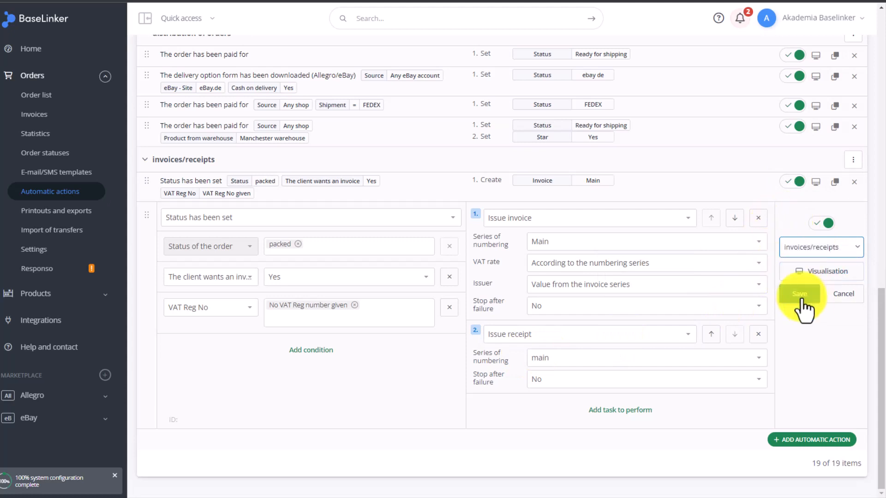
click(800, 296)
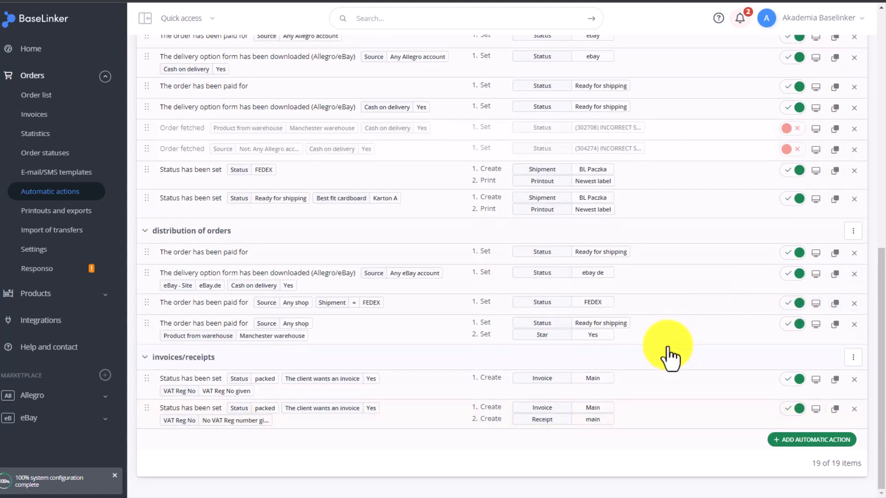
Step: Add a third invoices/receipts action triggered by "Status has been set", with the order status condition set to "packed"
click(790, 441)
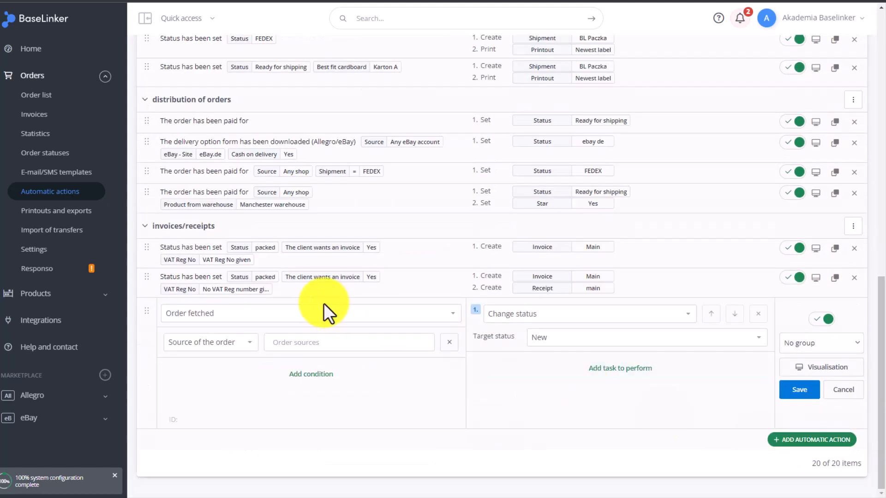
click(282, 316)
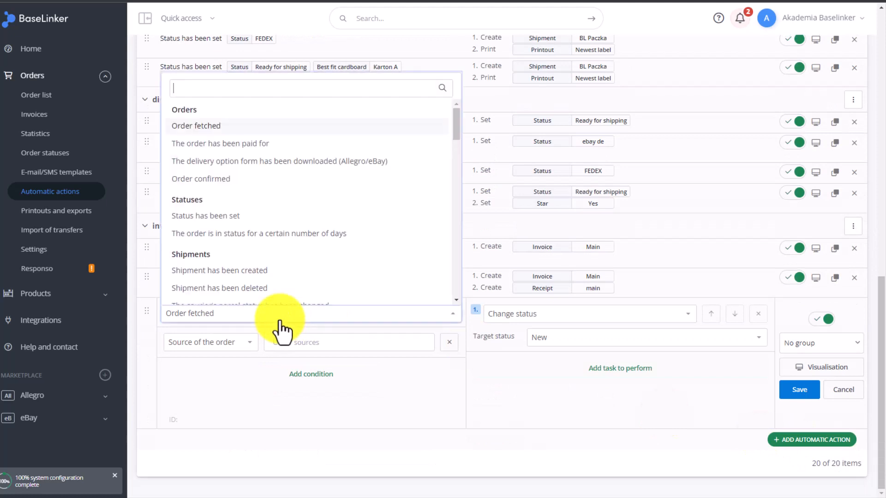
click(235, 226)
click(313, 342)
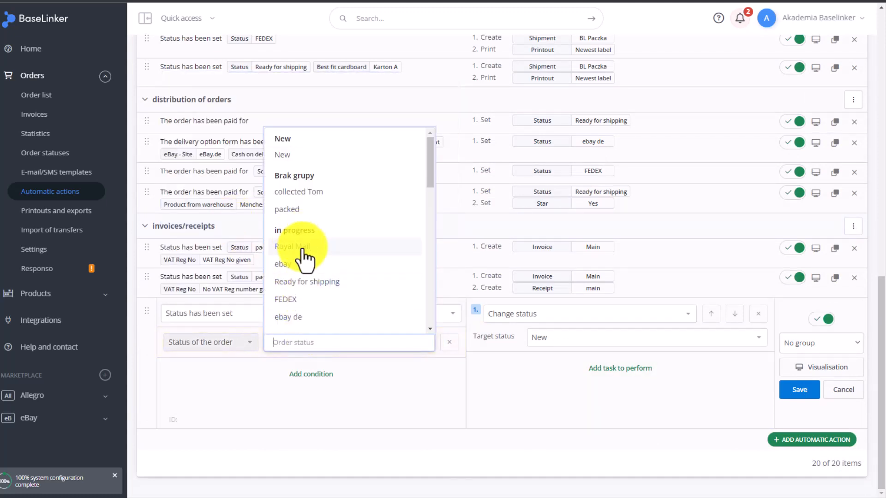
click(295, 209)
Step: Add the condition "The client wants an invoice" to the third action and set it to "No"
click(308, 374)
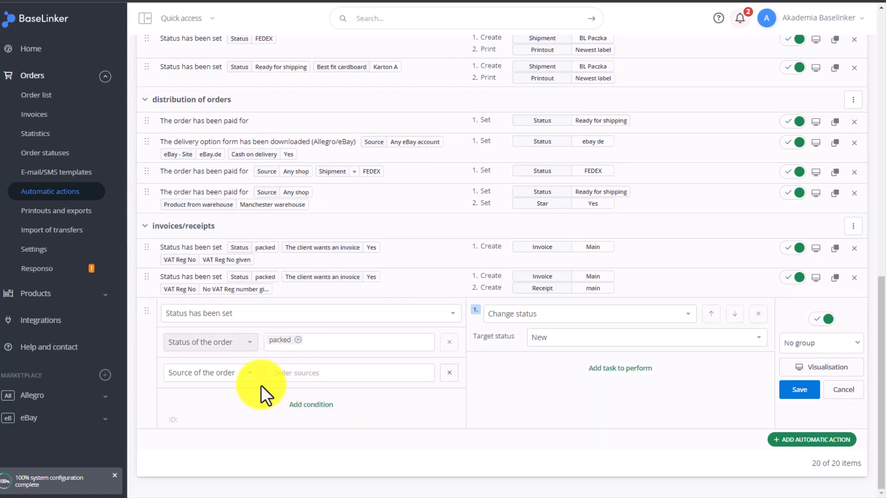
click(248, 374)
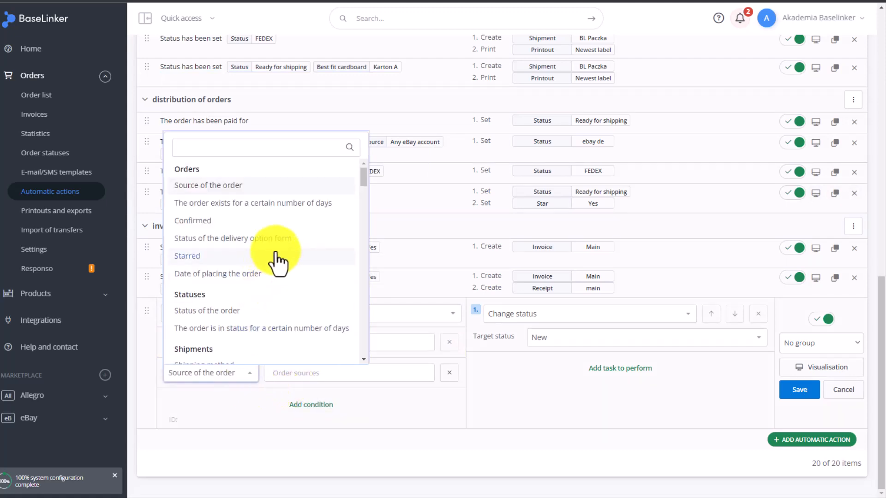
scroll(279, 265, down, 5)
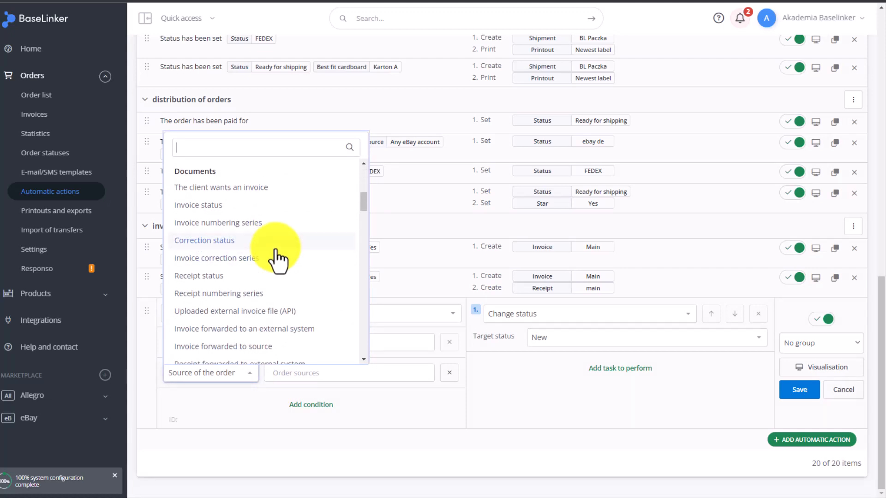
click(257, 188)
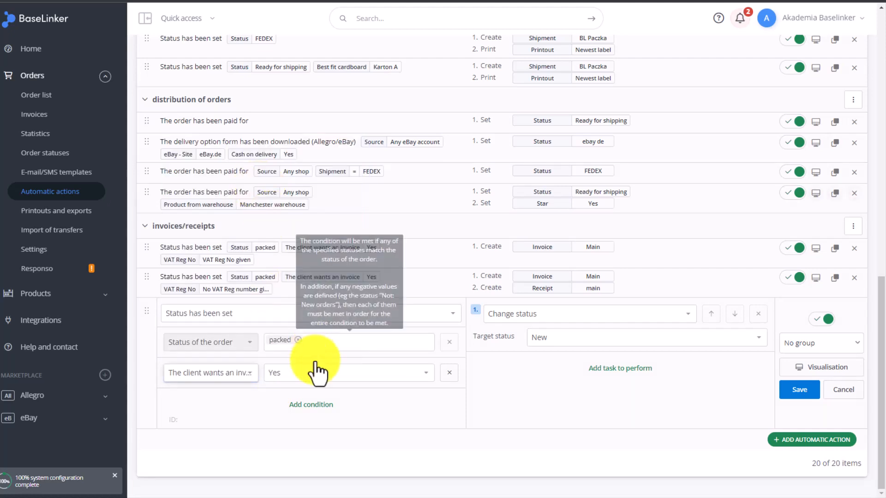
click(316, 371)
click(300, 406)
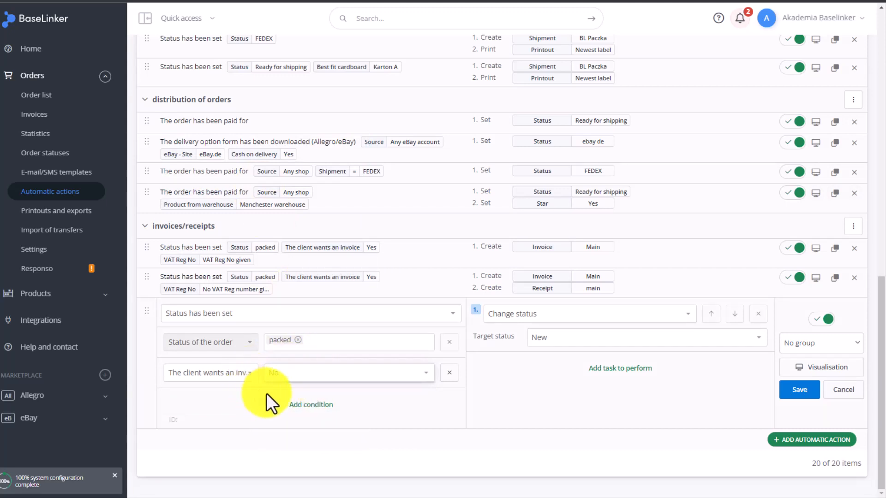
Step: Set the action's task to "Issue receipt" and save the action in the "invoices/receipts" group
click(530, 317)
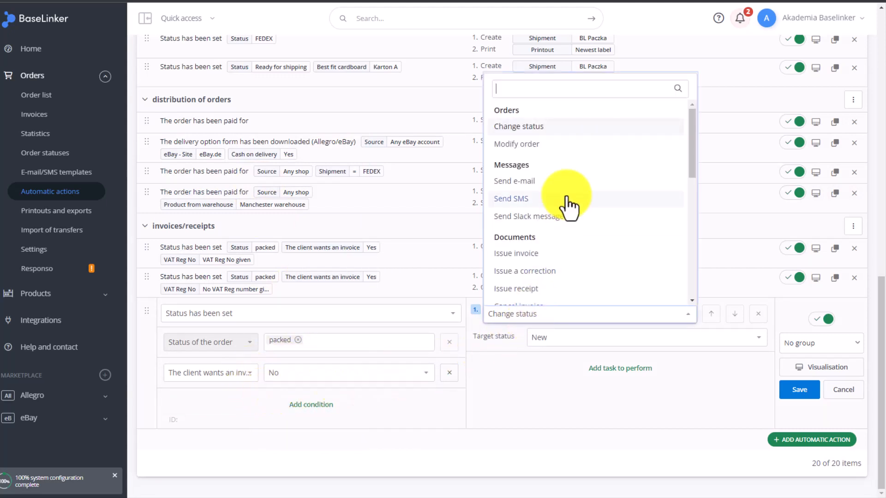
click(519, 289)
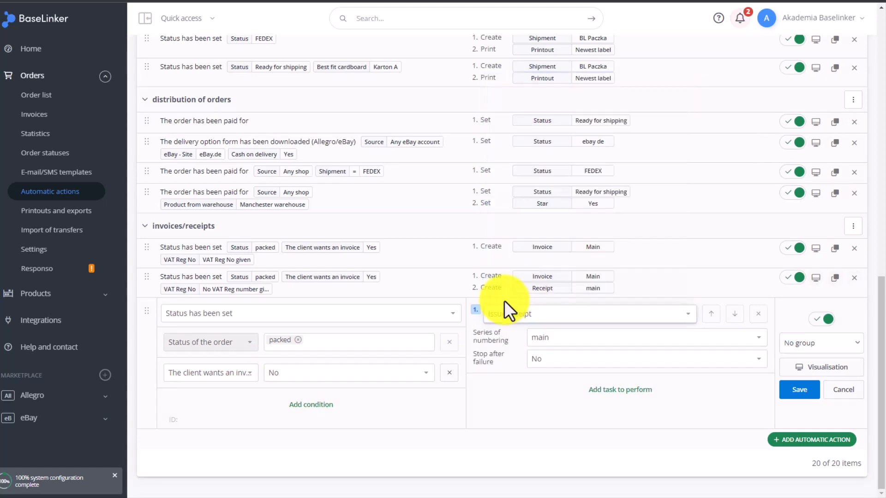
click(796, 342)
click(801, 380)
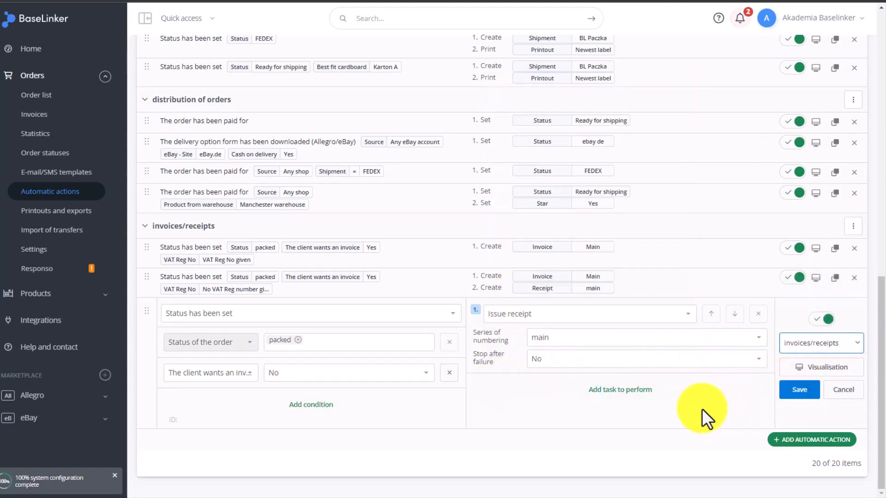
click(788, 391)
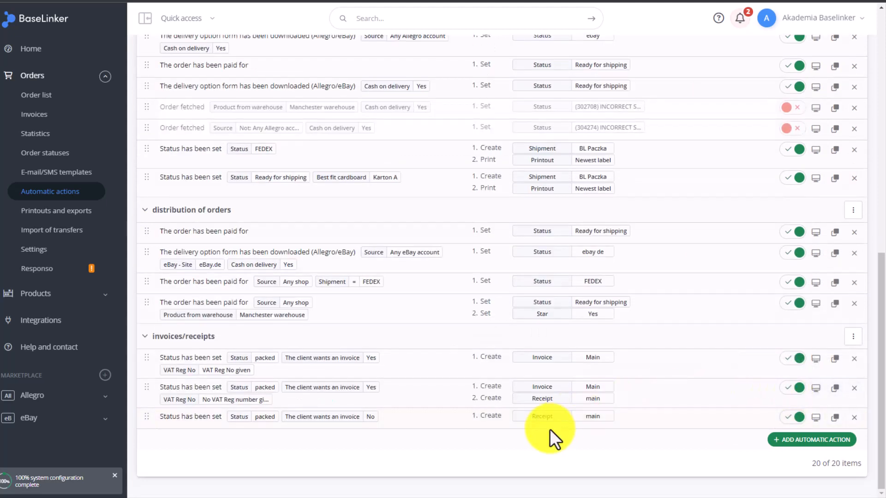
Step: Reopen the receipt-only action to review its conditions and task, and save it unchanged
click(641, 420)
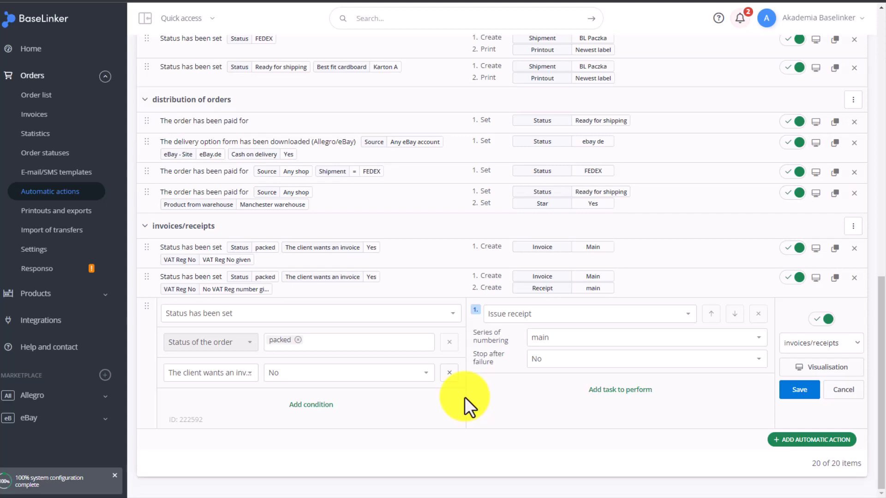
click(799, 390)
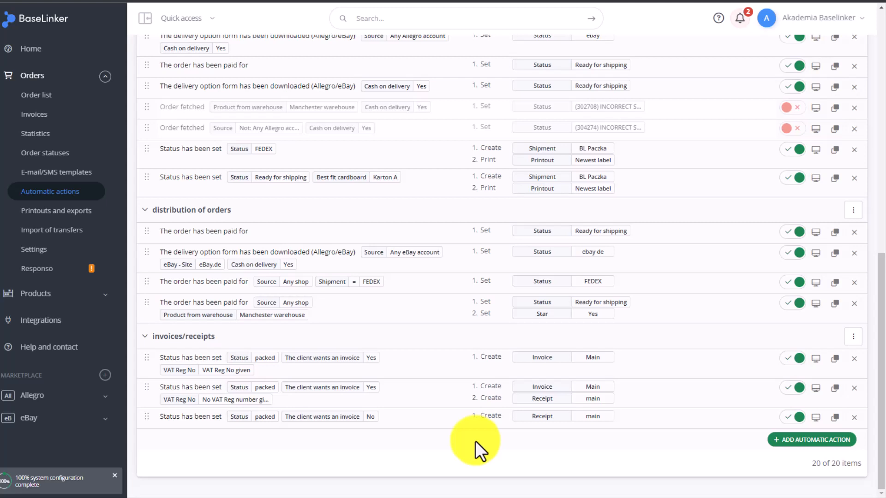
Step: Open the first invoices/receipts action, which only issues an invoice, for editing and check which numbering series are available
click(652, 369)
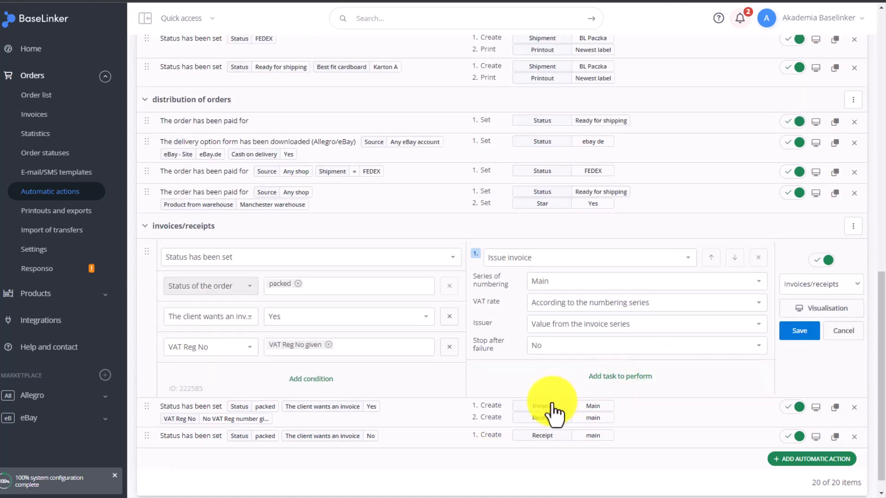
mouse_move(453, 385)
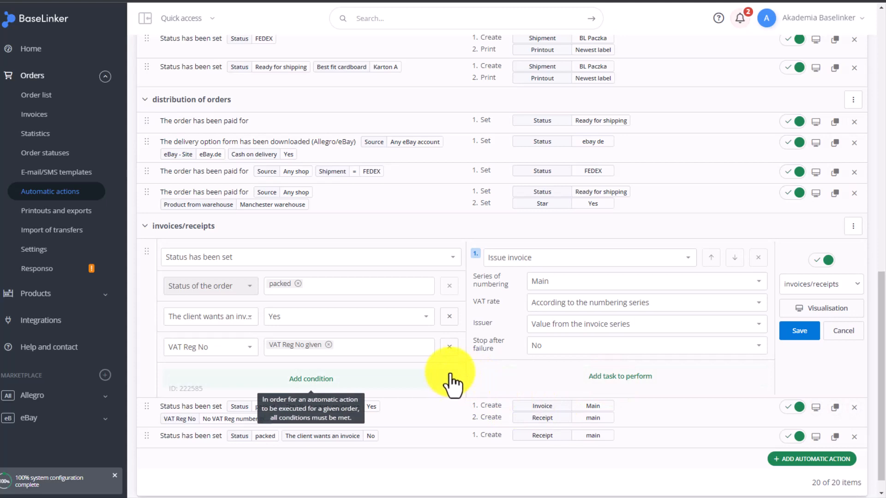
click(562, 285)
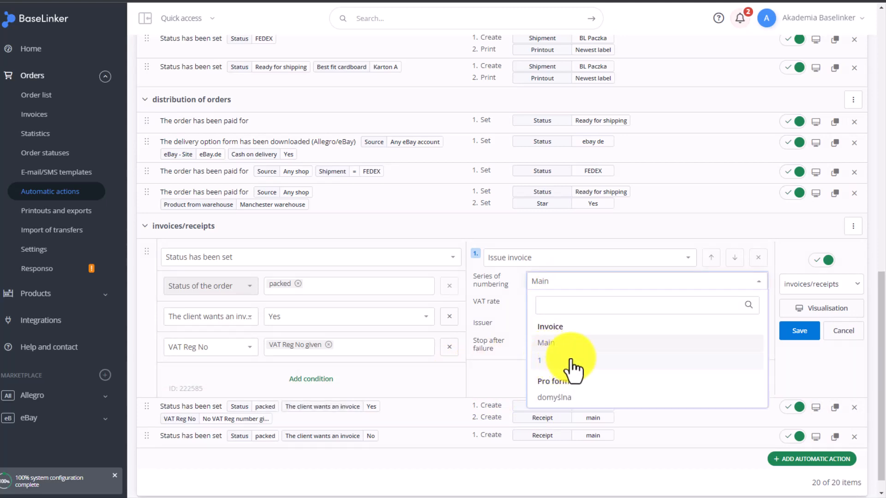
click(560, 286)
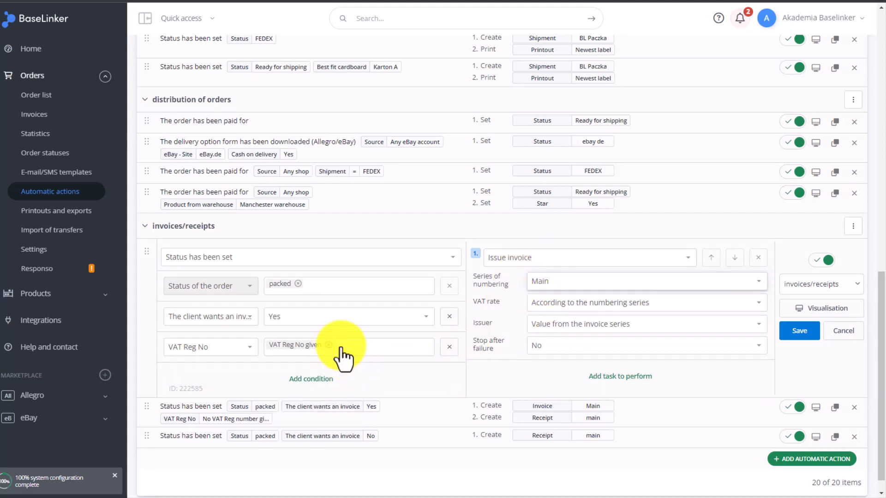
Step: Add a "Delivery country" condition to the invoice action and set it to "United Kingdom"
click(323, 380)
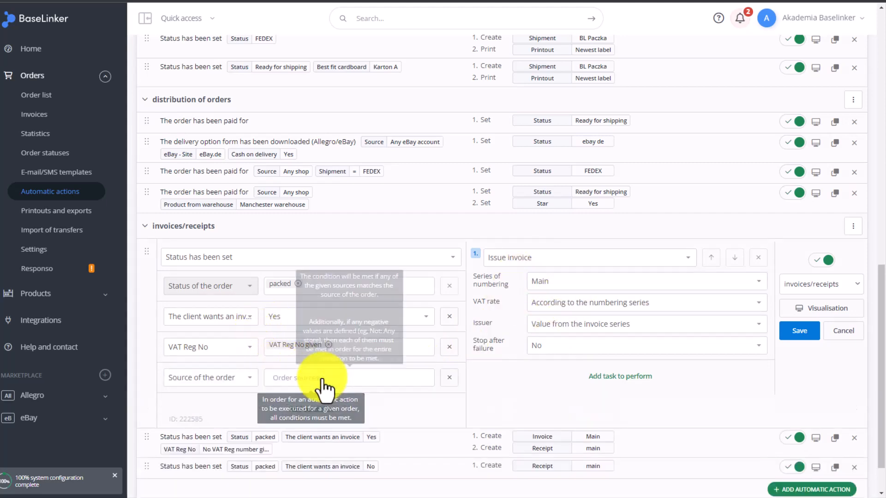
click(227, 384)
text(count)
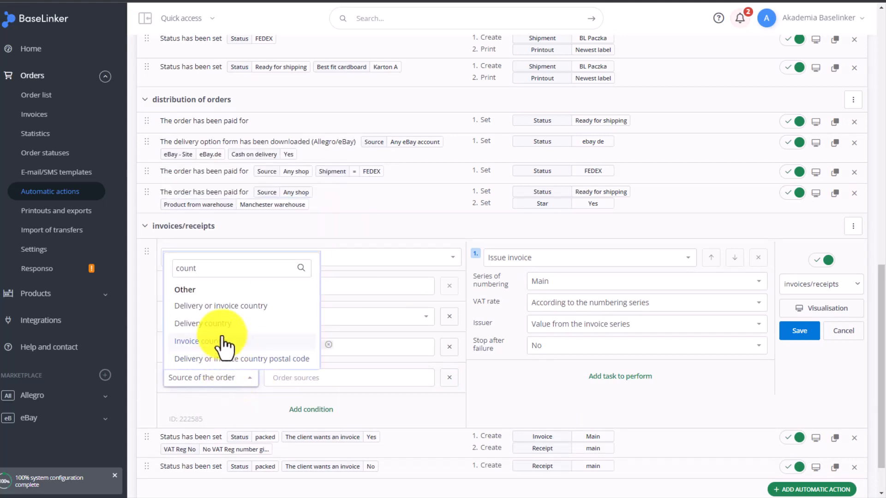
click(232, 327)
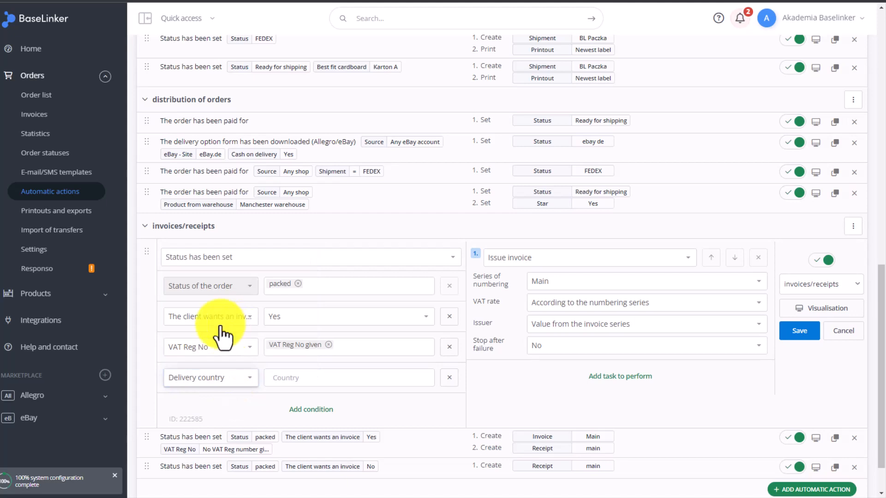
click(296, 377)
text(unite)
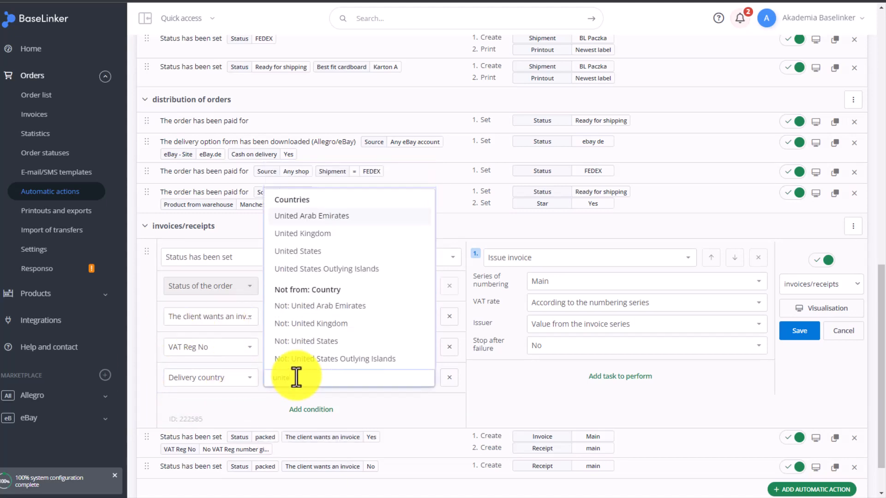
click(306, 234)
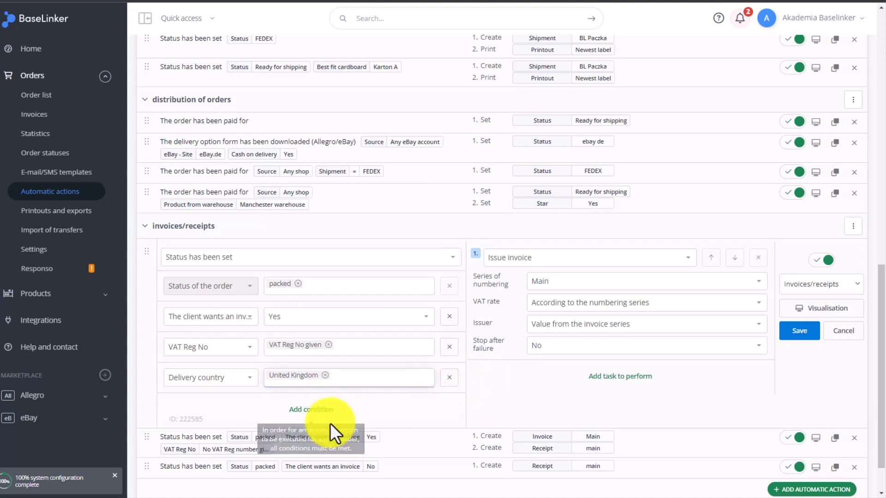
Step: Add a "Source of the order" condition to the invoice action and set it to "Any eBay account"
click(314, 410)
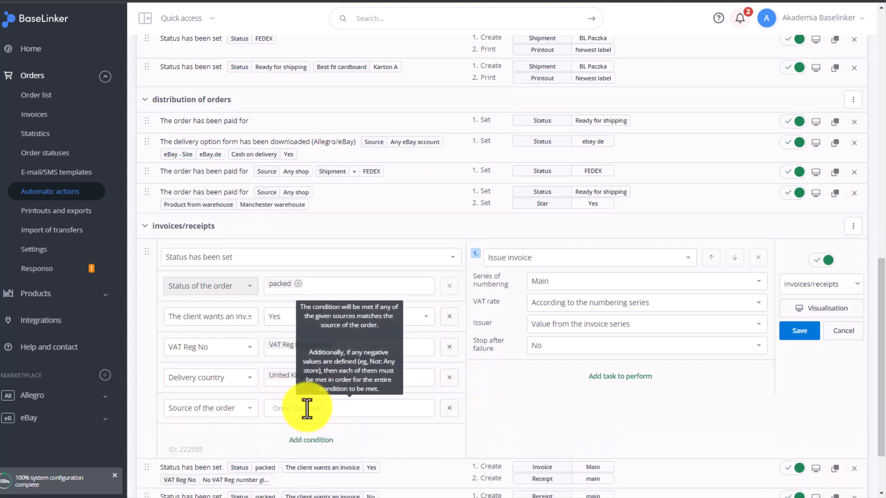
click(307, 409)
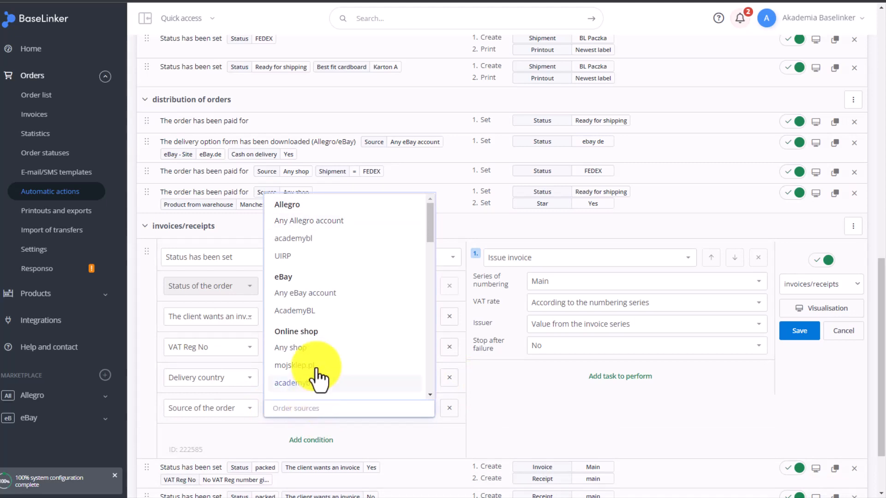
click(300, 295)
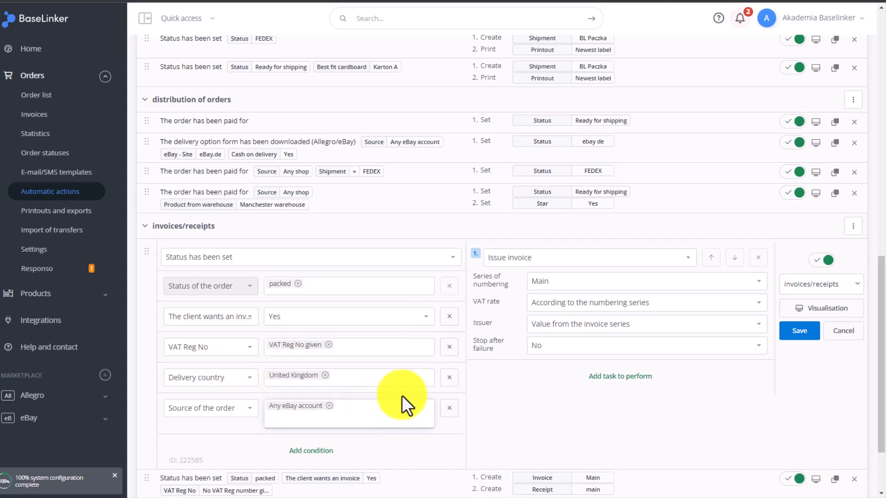
mouse_move(397, 372)
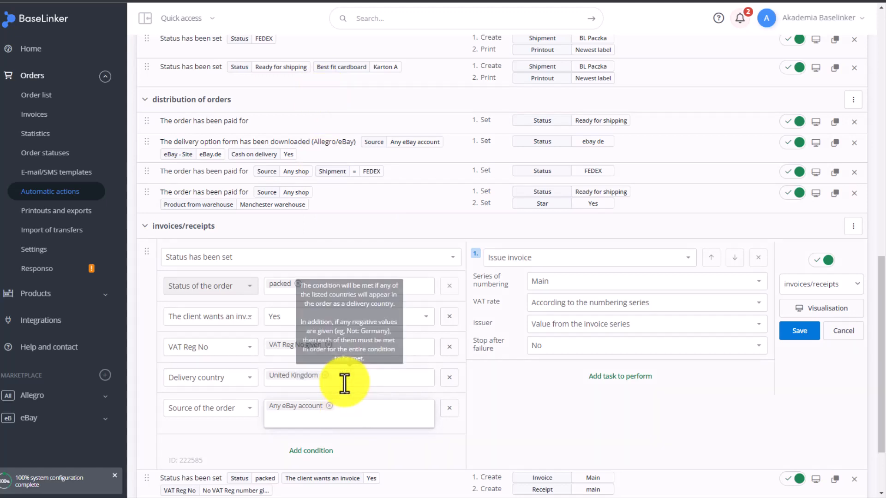
Step: Replace the delivery country with "European union" and save the action with its invoice numbering series set to "1"
click(314, 378)
click(314, 381)
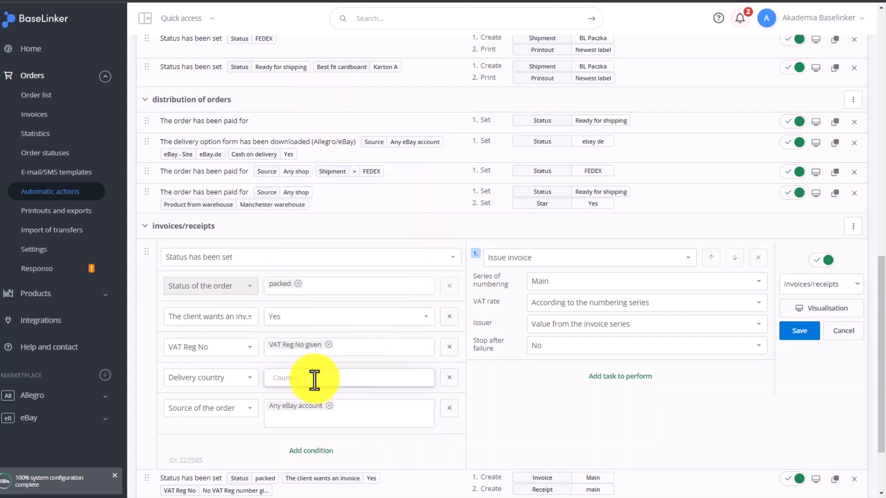
click(309, 380)
text(euro)
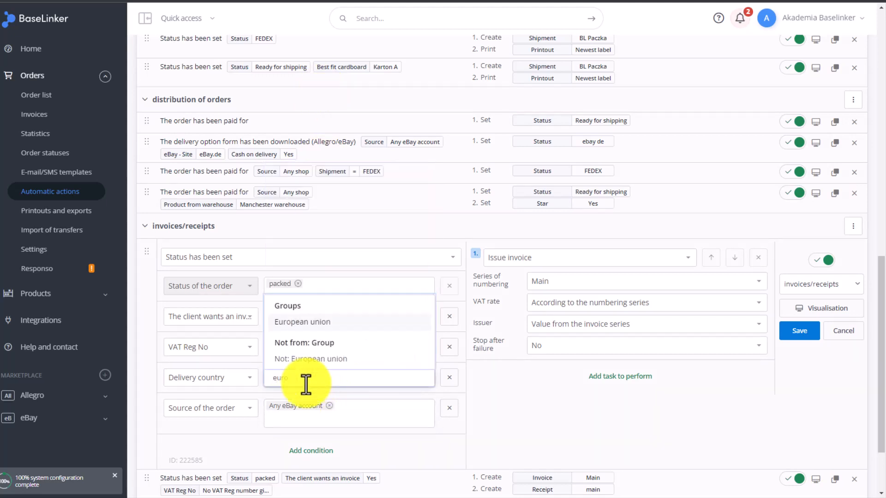
click(318, 322)
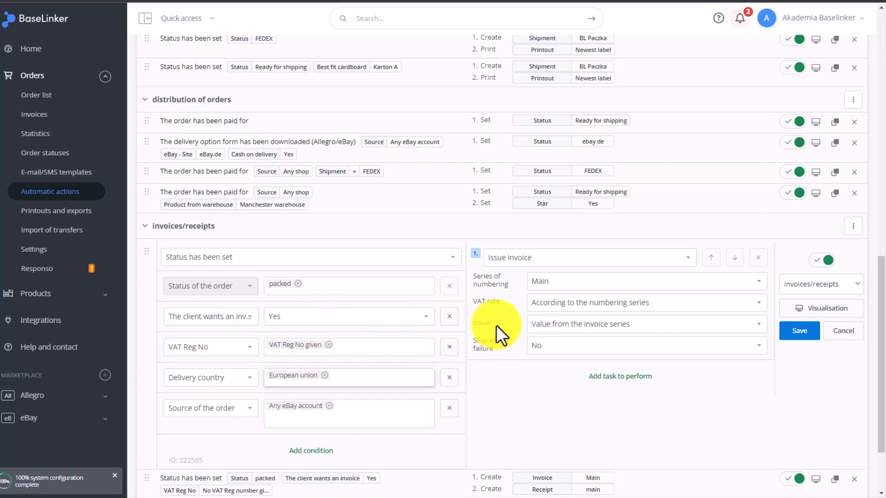
click(567, 281)
click(535, 349)
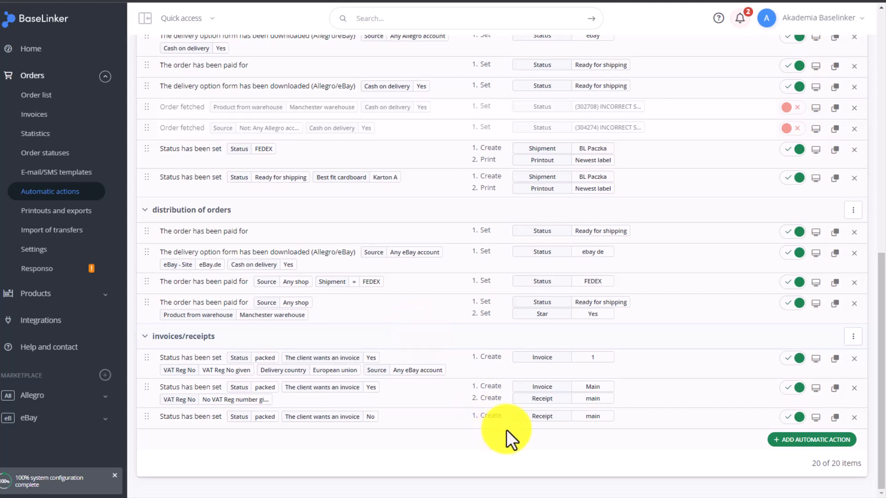
Step: Add a new automatic action triggered by "Status has been set", with the order status condition set to "Return started"
click(784, 441)
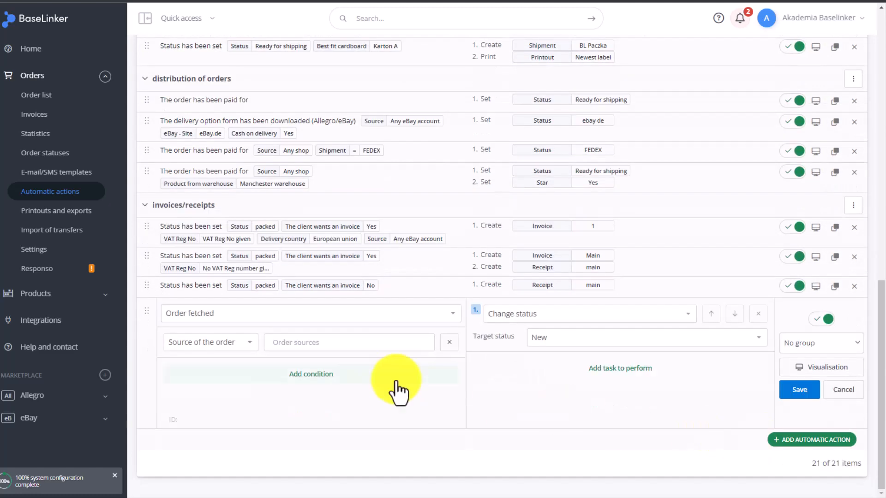
click(261, 320)
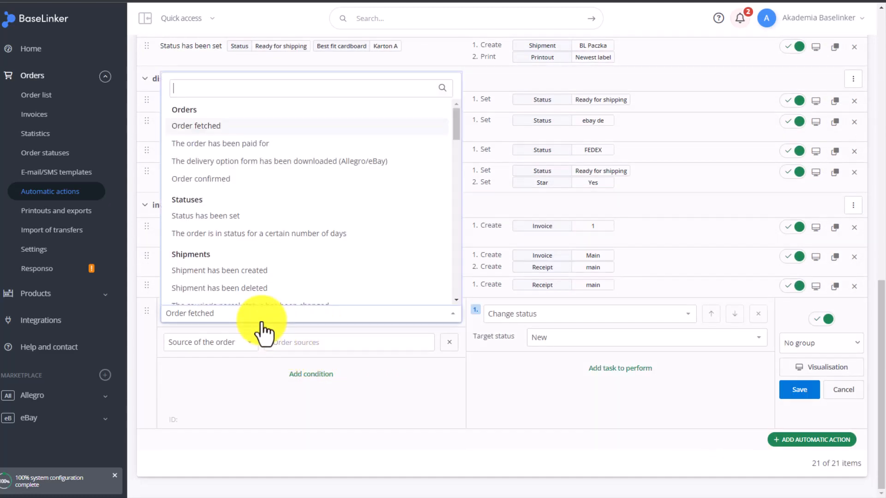
click(221, 217)
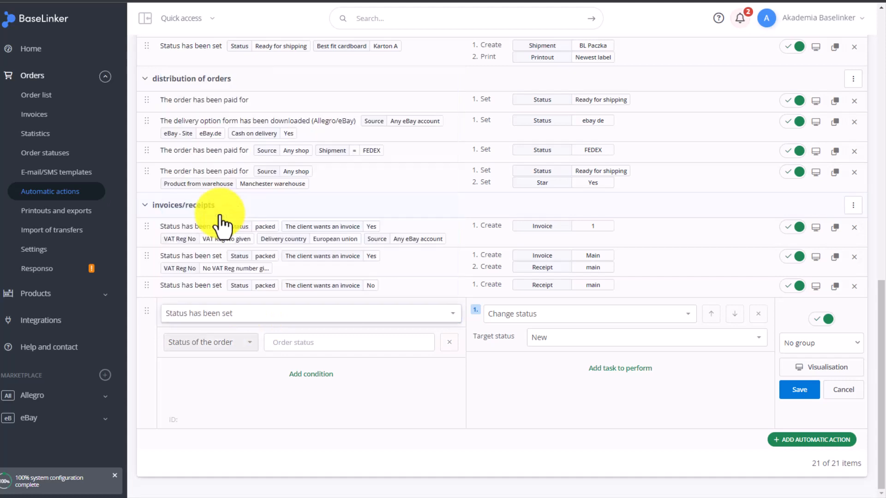
click(294, 347)
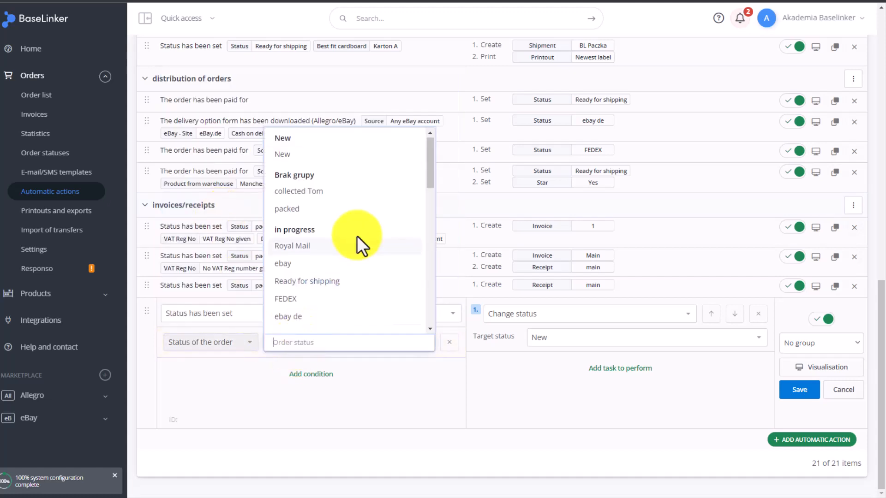
scroll(357, 237, down, 10)
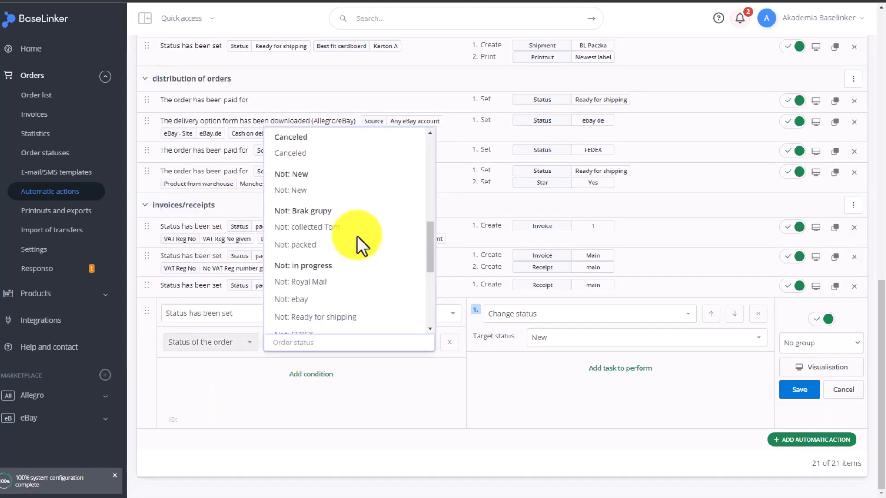
scroll(356, 235, up, 5)
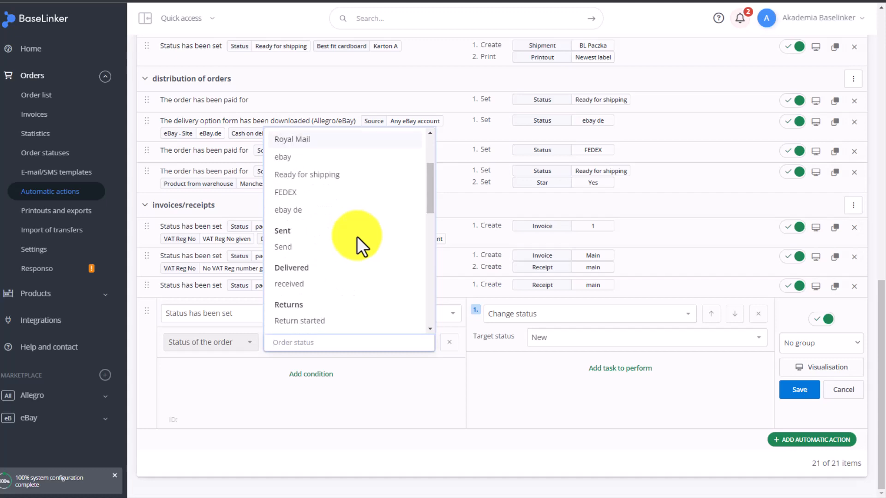
scroll(356, 237, down, 2)
click(317, 268)
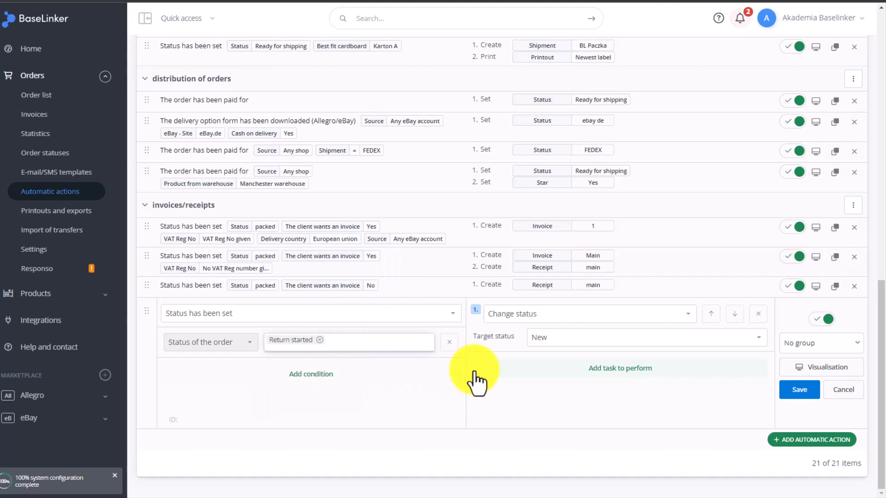
Step: Set the new action's task to "Issue a correction", keeping the "correction" numbering series
click(534, 315)
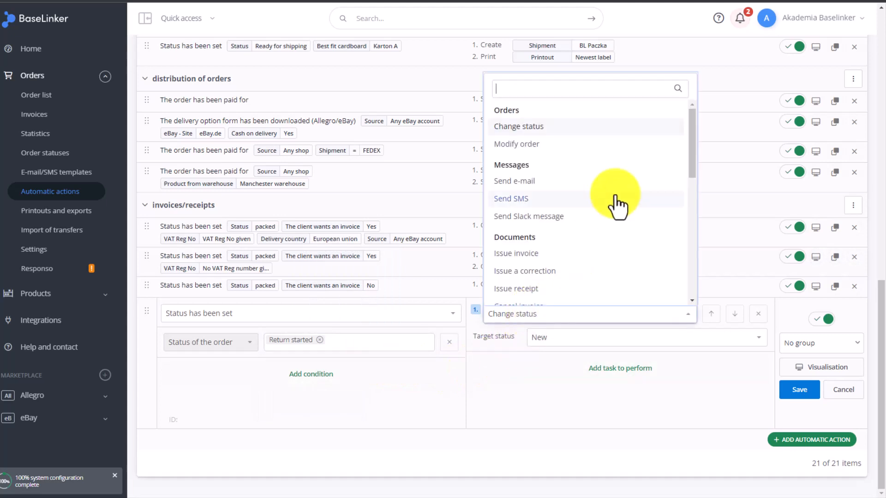
scroll(595, 208, down, 1)
click(528, 226)
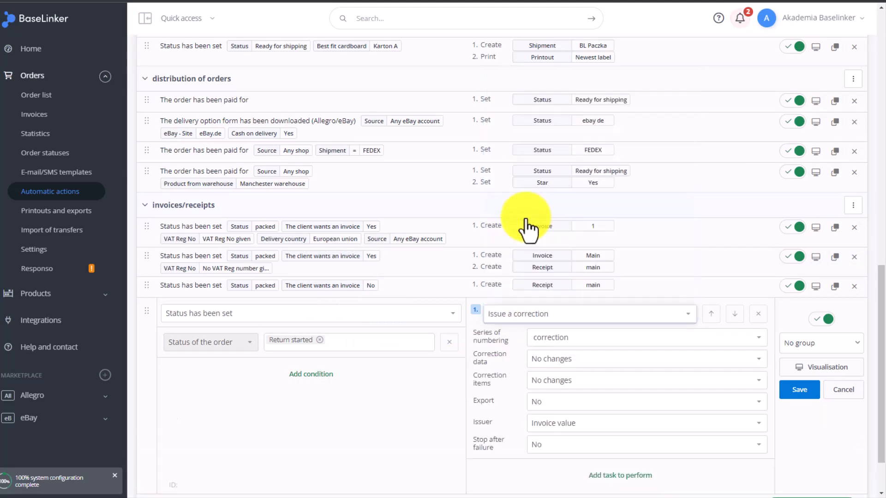
scroll(489, 335, down, 1)
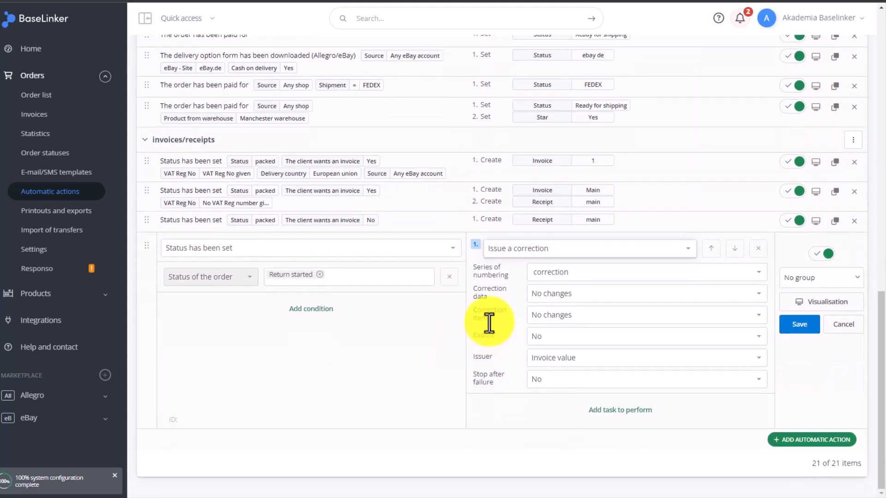
click(595, 273)
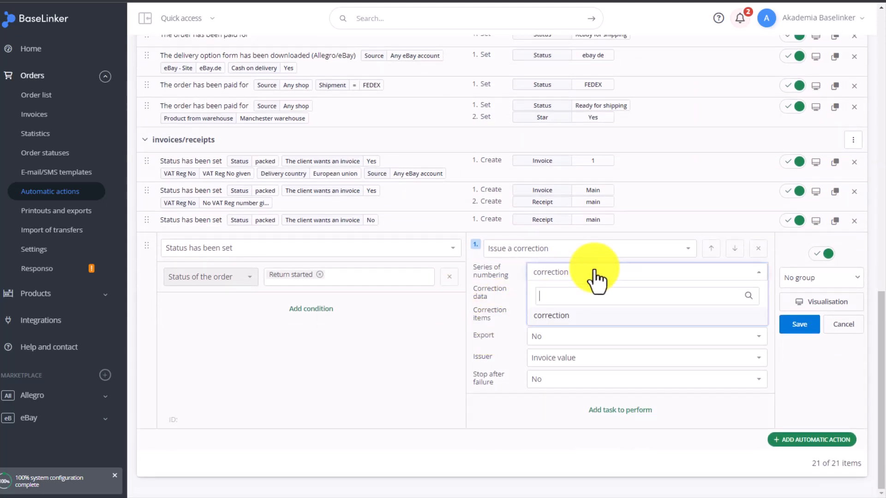
click(594, 272)
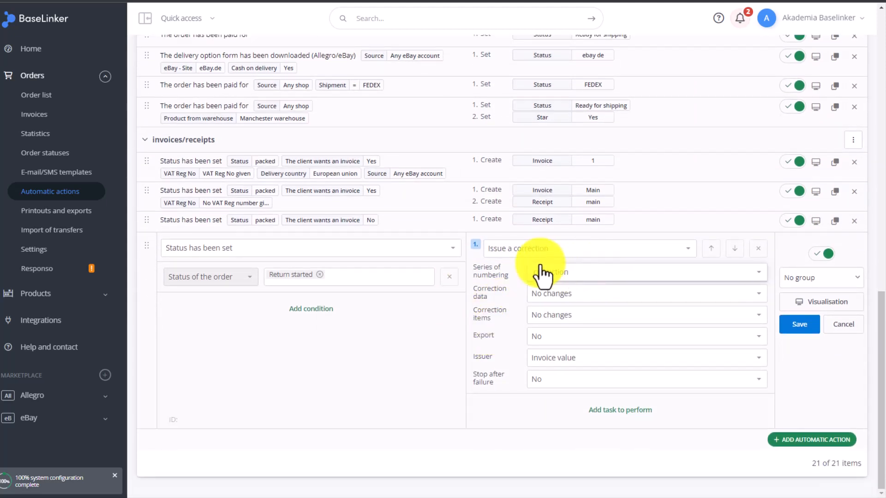
Step: Set correction data to "Copy current data from the order", correction items to "Reset quantity for all items (return)" and export to "Yes"
click(597, 298)
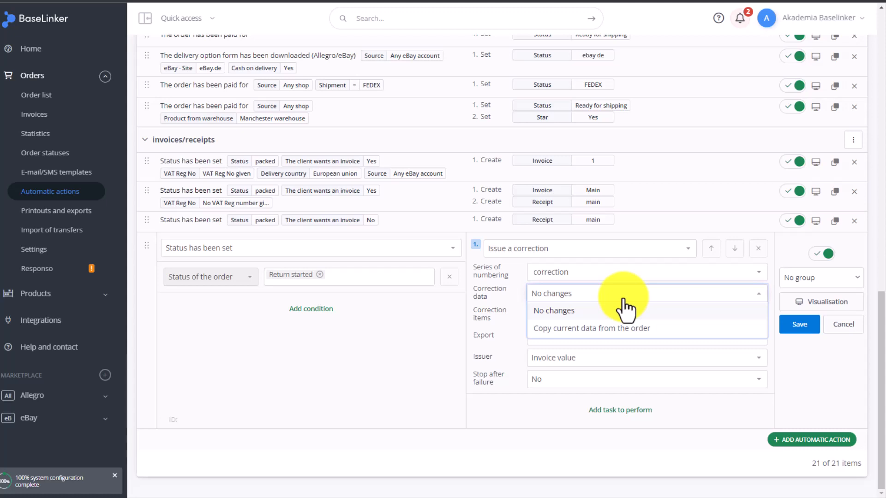
click(620, 328)
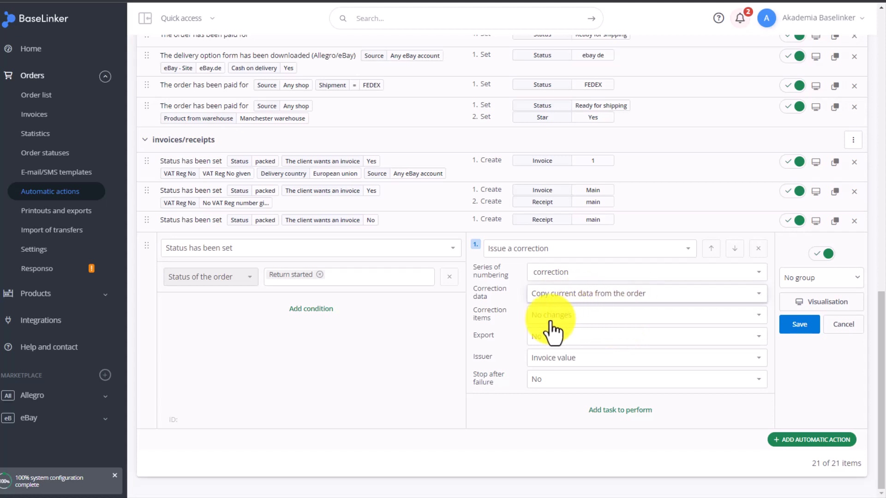
click(599, 316)
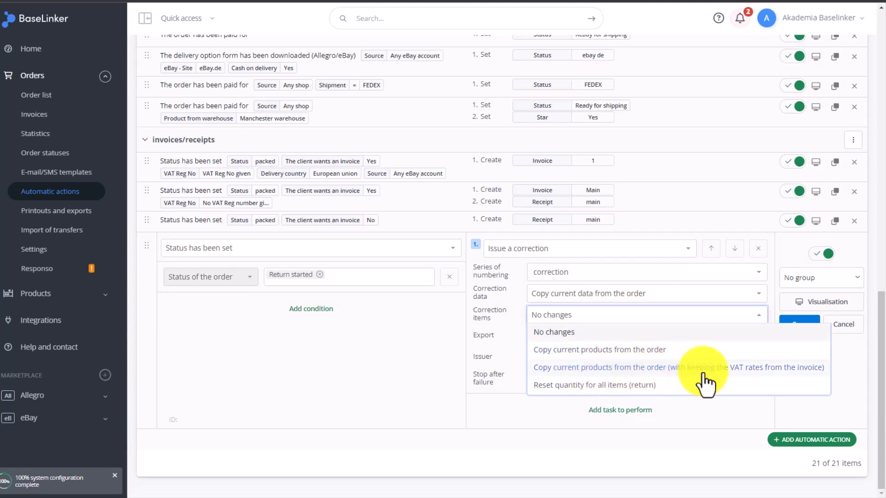
click(668, 387)
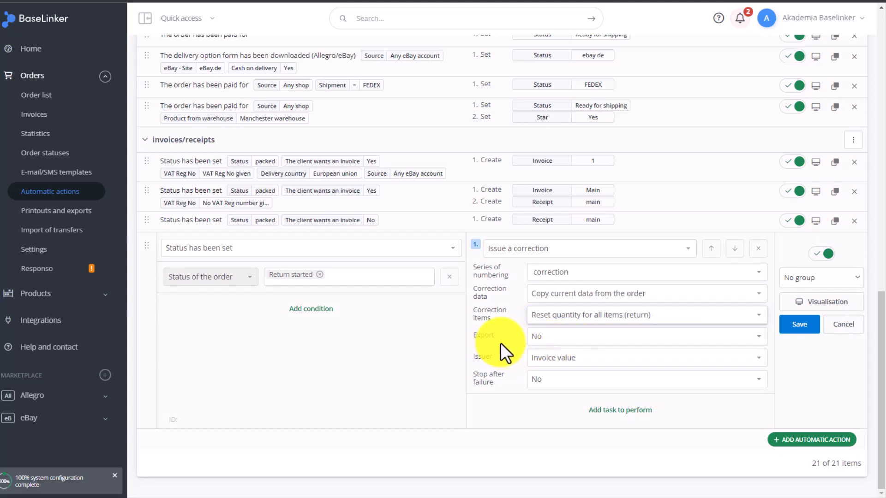
click(559, 341)
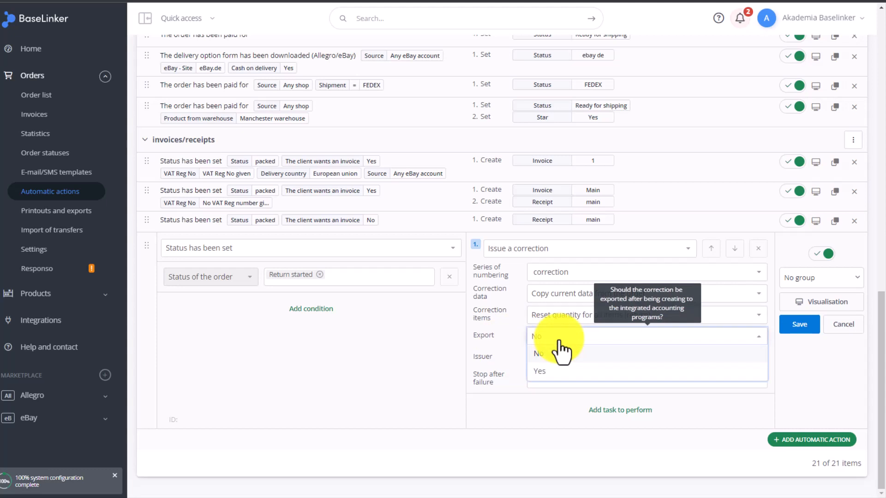
click(548, 373)
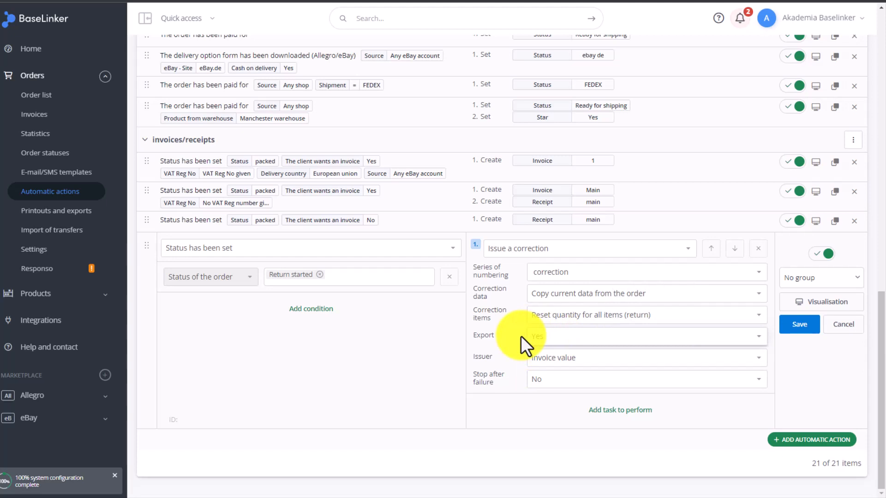
Step: Keep the correction's issuer as "Invoice value" and set "Stop after failure" to "Yes"
click(582, 362)
click(584, 372)
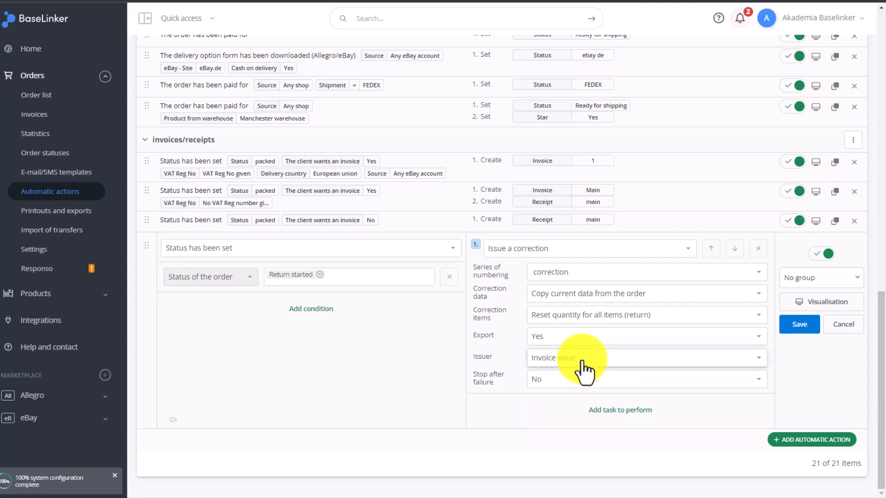
click(557, 382)
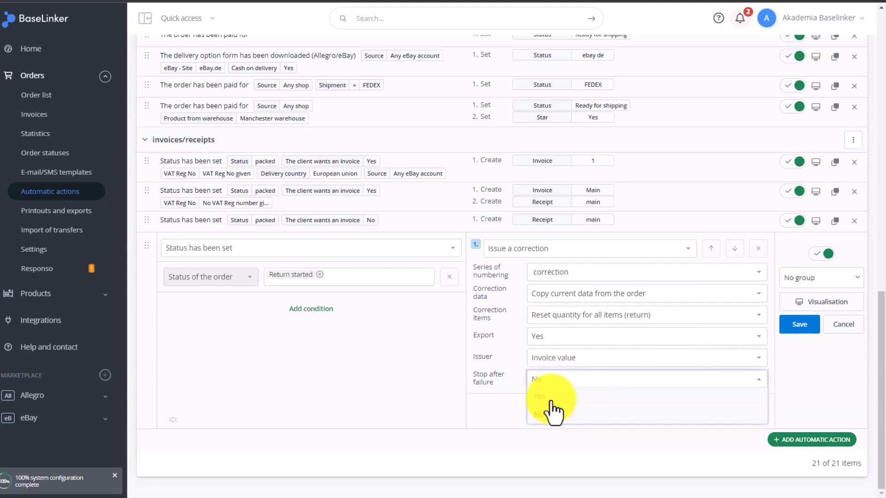
click(548, 396)
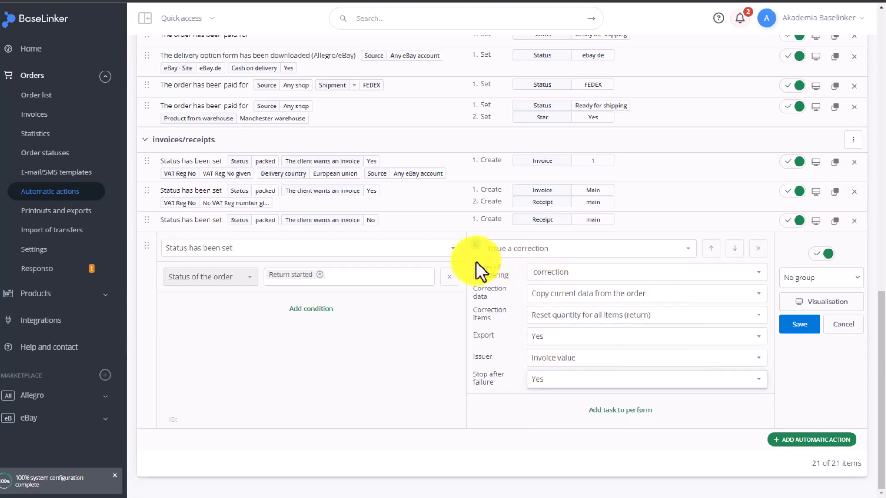
Step: Add a second task, "Send e-mail", to the return action, using the "your document" template
click(604, 411)
scroll(538, 367, down, 1)
click(536, 357)
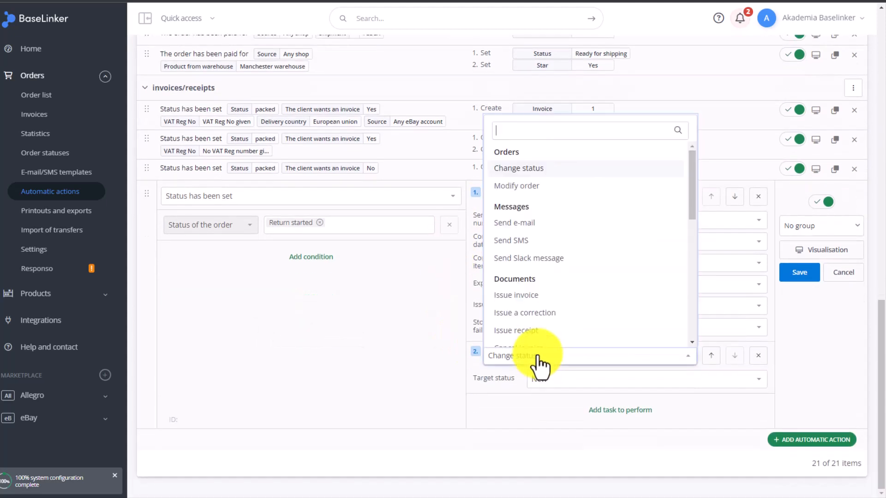
click(521, 222)
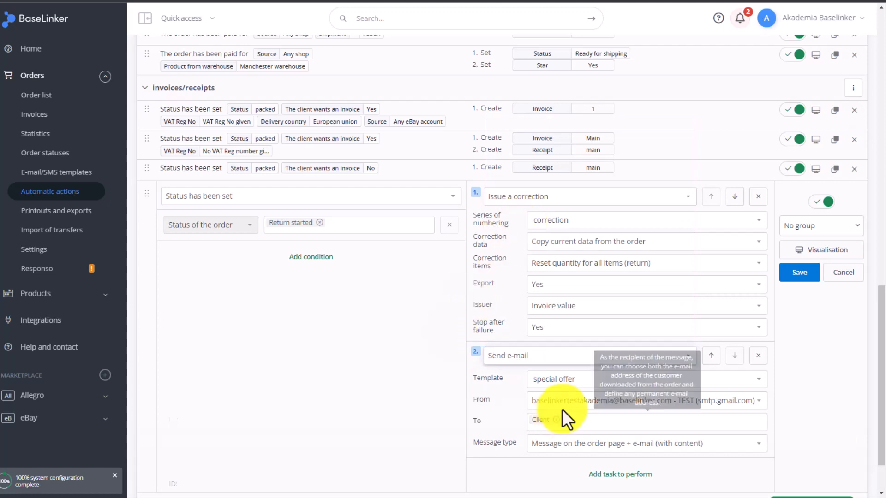
click(583, 381)
click(574, 458)
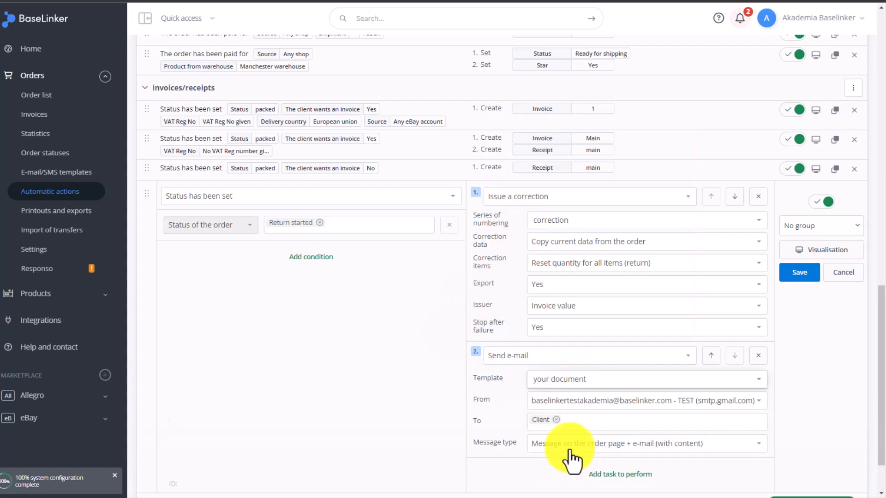
scroll(457, 310, down, 2)
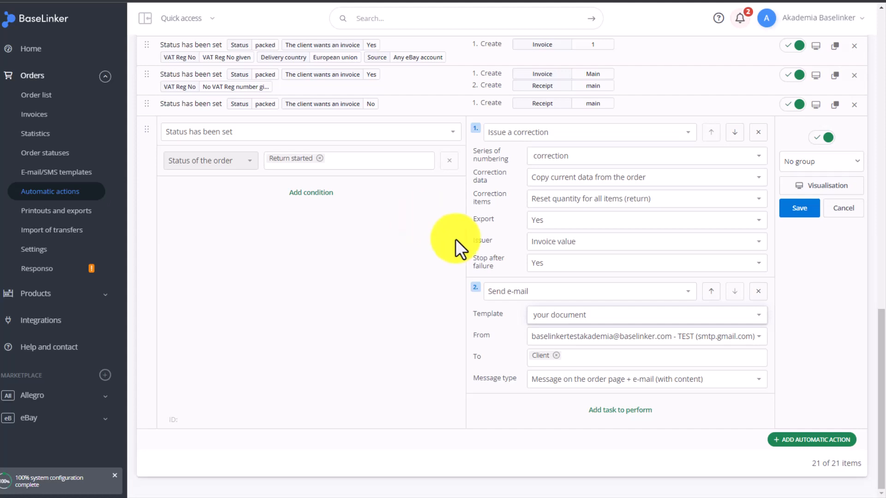
click(549, 291)
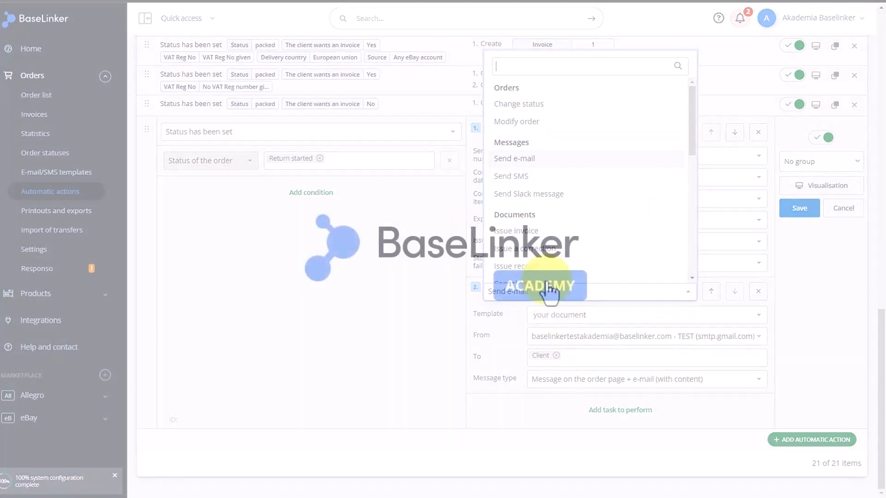